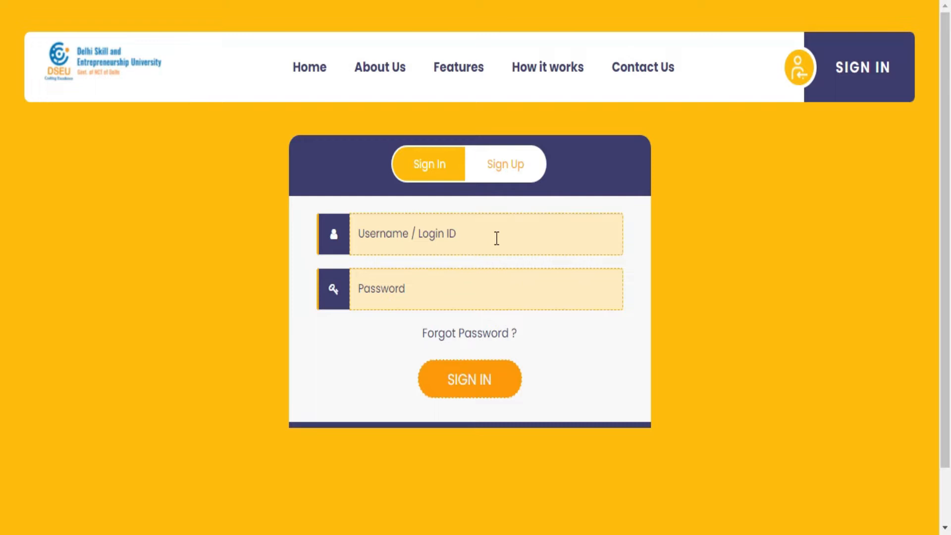
Step: Sign in with the saved tutor username suggestion and the account password
click(496, 238)
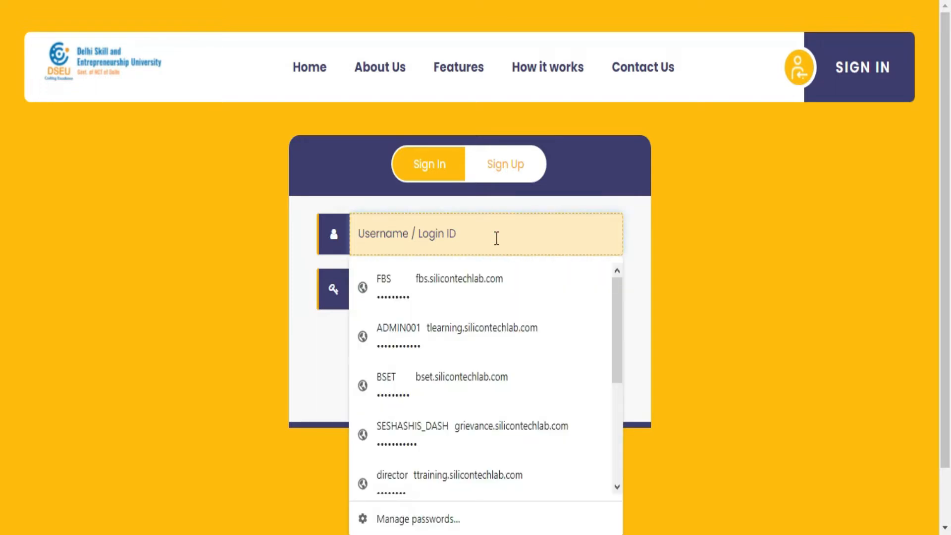
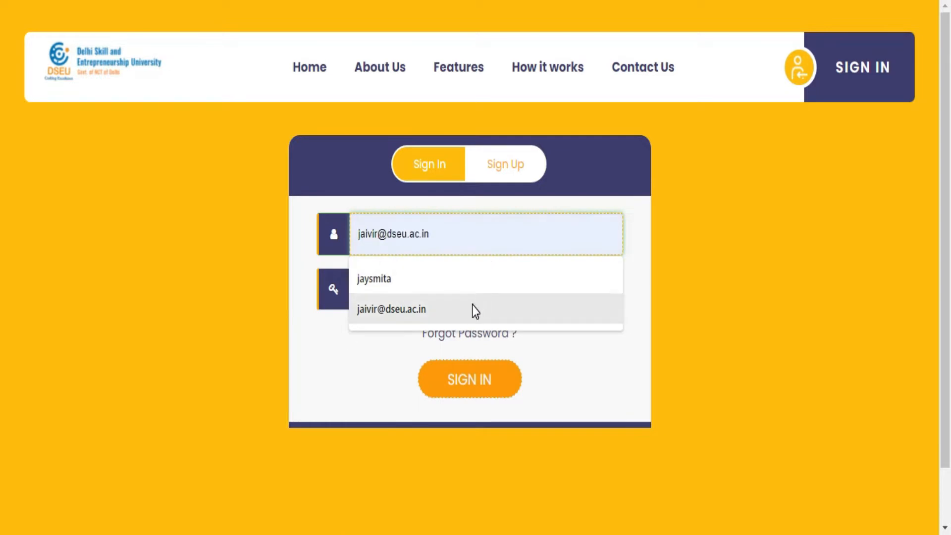
click(475, 307)
click(493, 283)
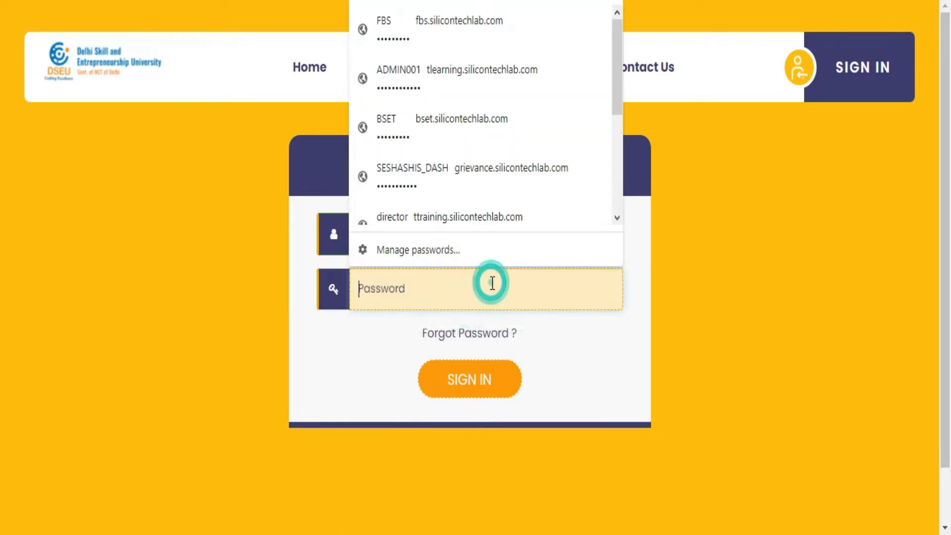
text(••••••••)
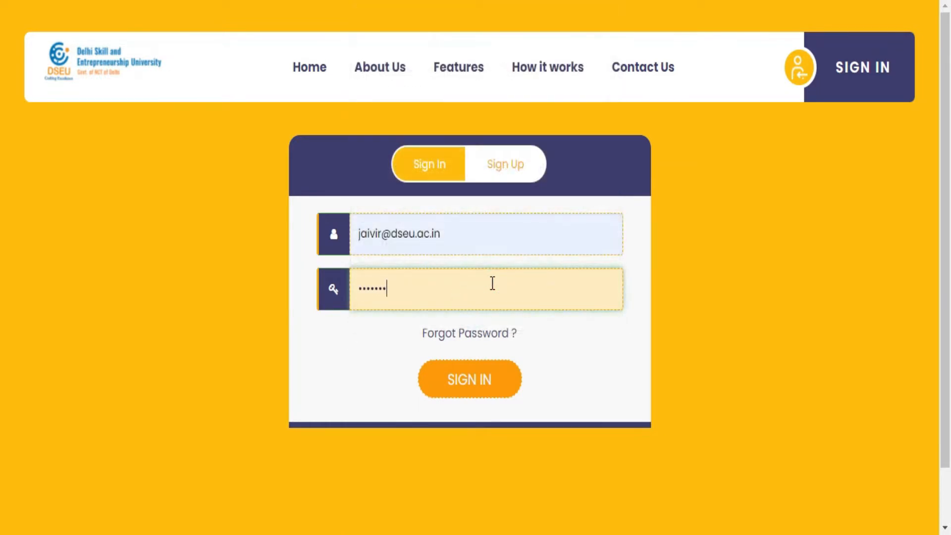
click(470, 386)
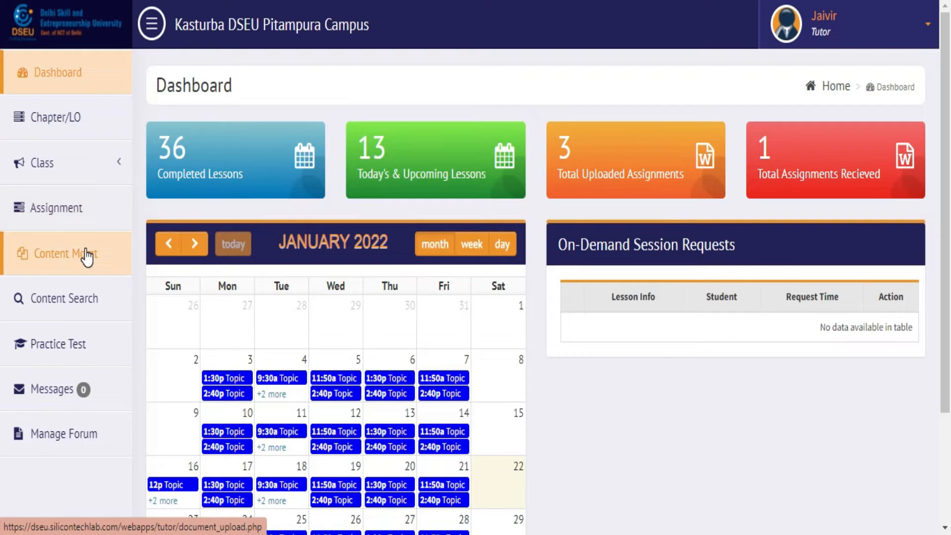
Step: Open Chapter/LO management and choose the Applied Physics (Practical) subject
click(96, 132)
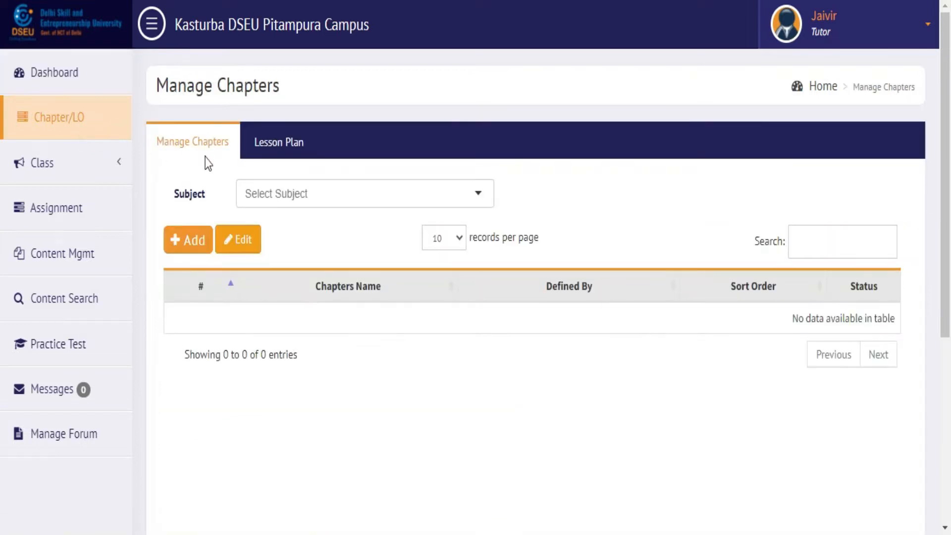
click(316, 195)
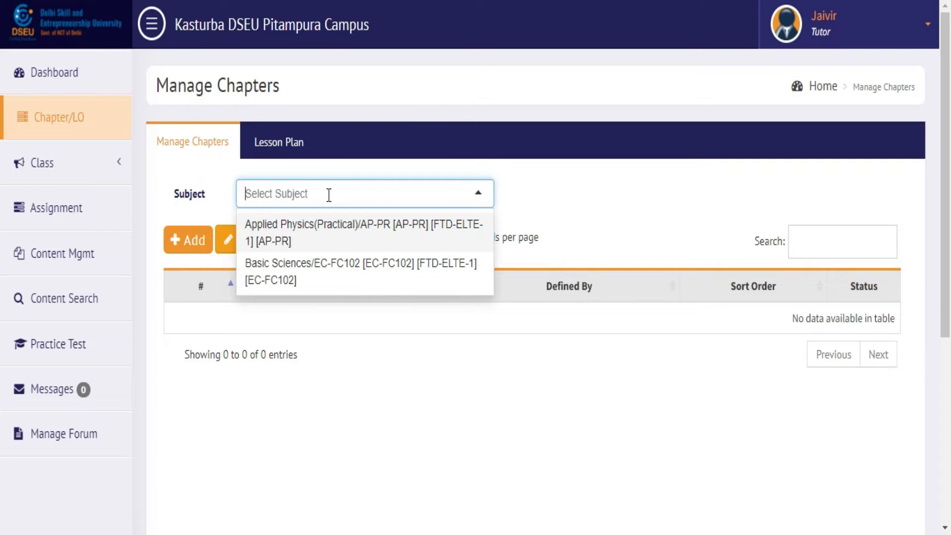
click(357, 237)
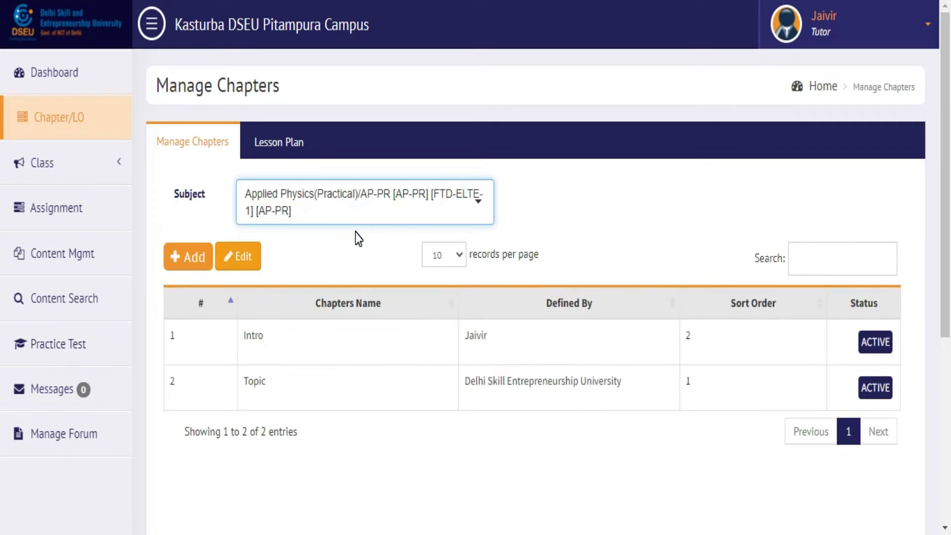
Step: Select the Intro and Topic chapter rows in turn
click(276, 339)
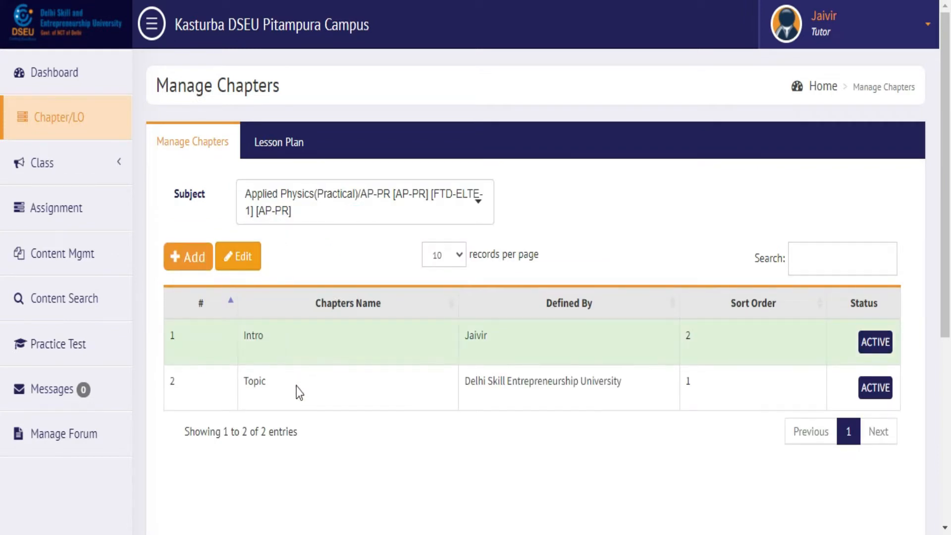
click(304, 398)
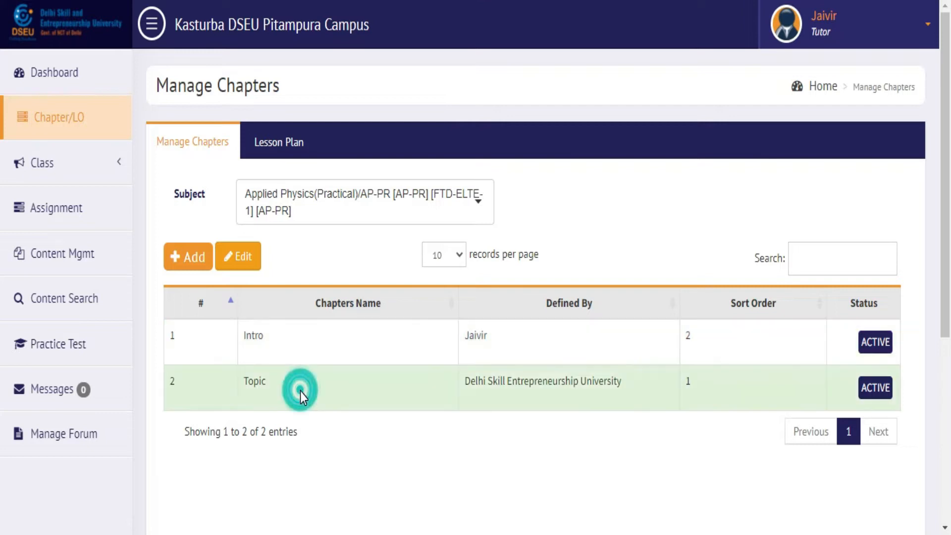
click(432, 347)
click(417, 382)
click(196, 263)
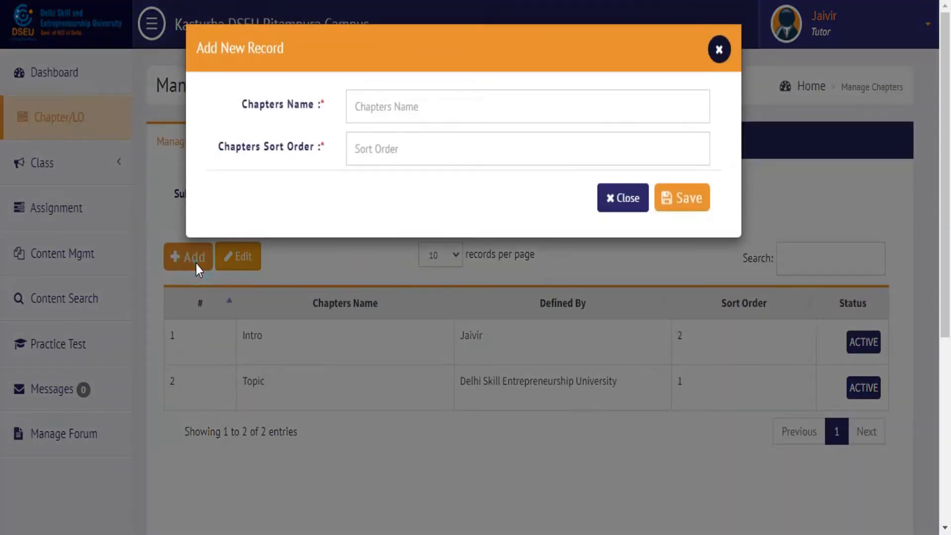
click(425, 106)
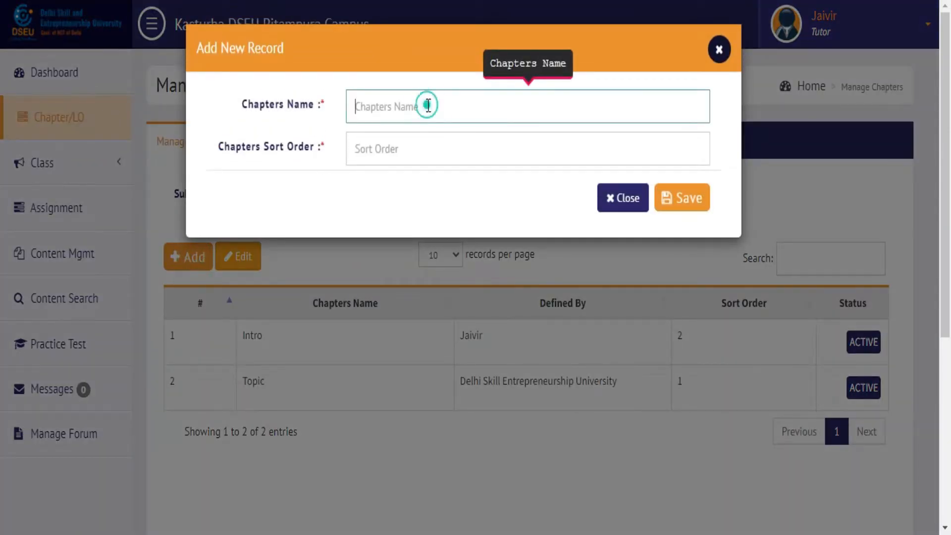
click(433, 146)
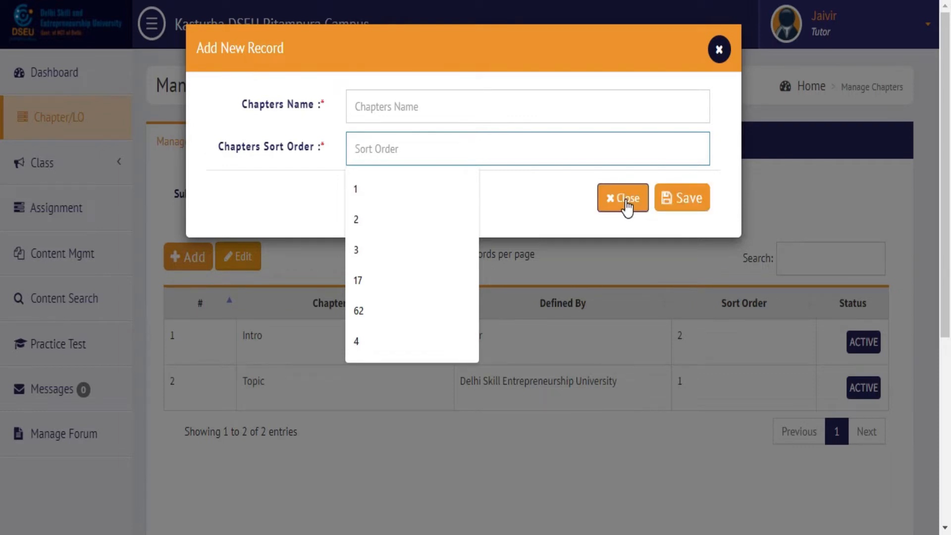
click(626, 203)
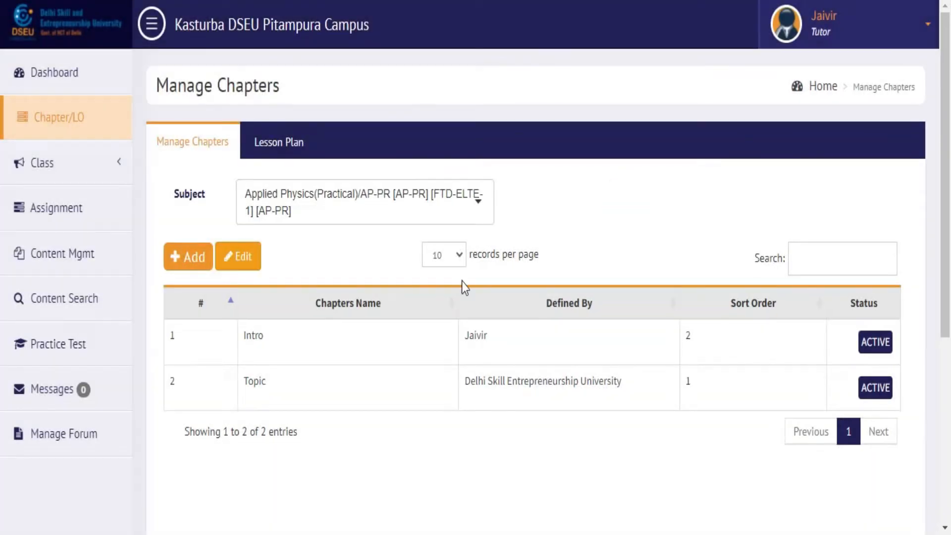
click(382, 339)
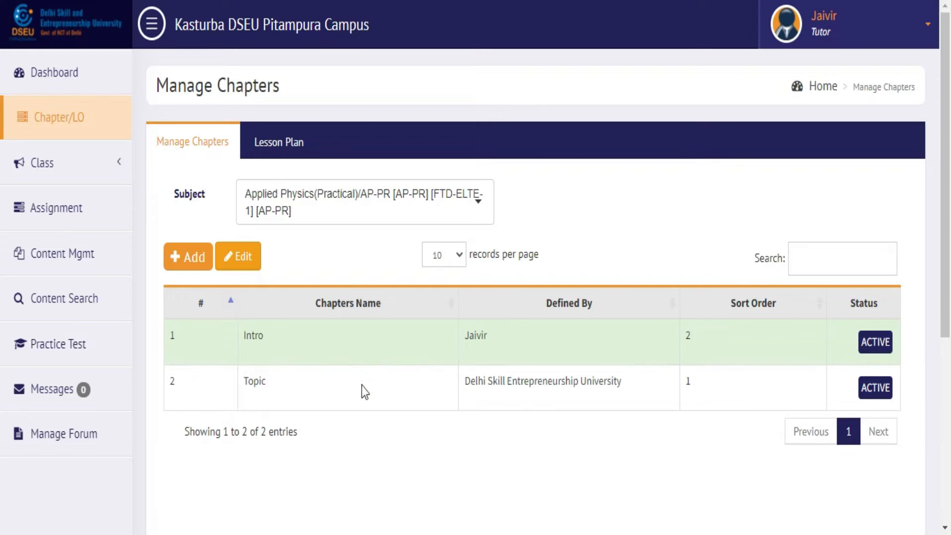
click(360, 401)
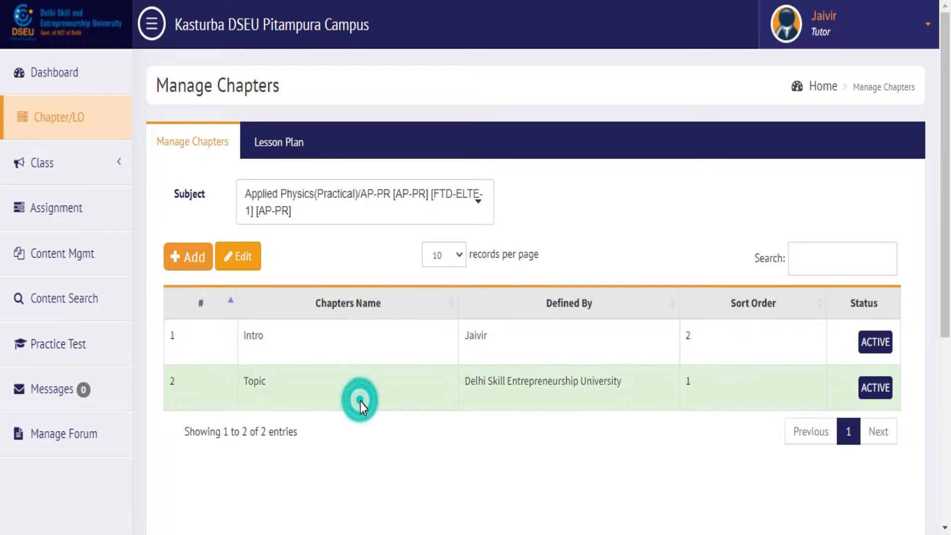
click(349, 361)
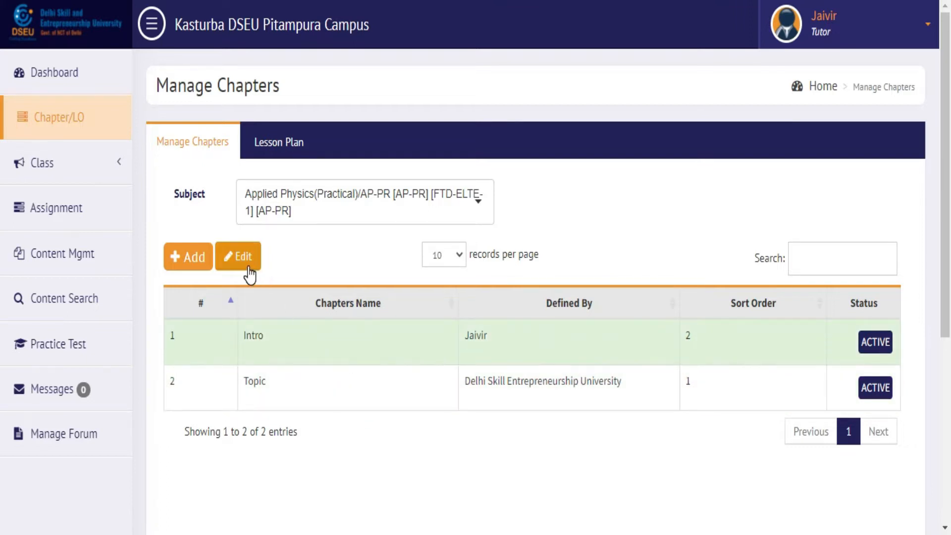
click(246, 258)
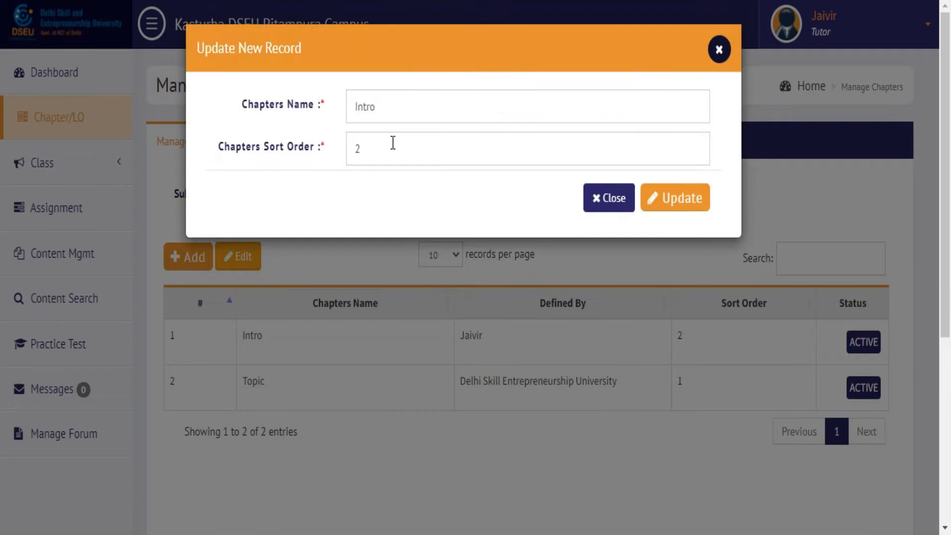
Step: Extend the chapter name 'Intro' to 'Introduction', keep sort order 2, and update it
click(417, 116)
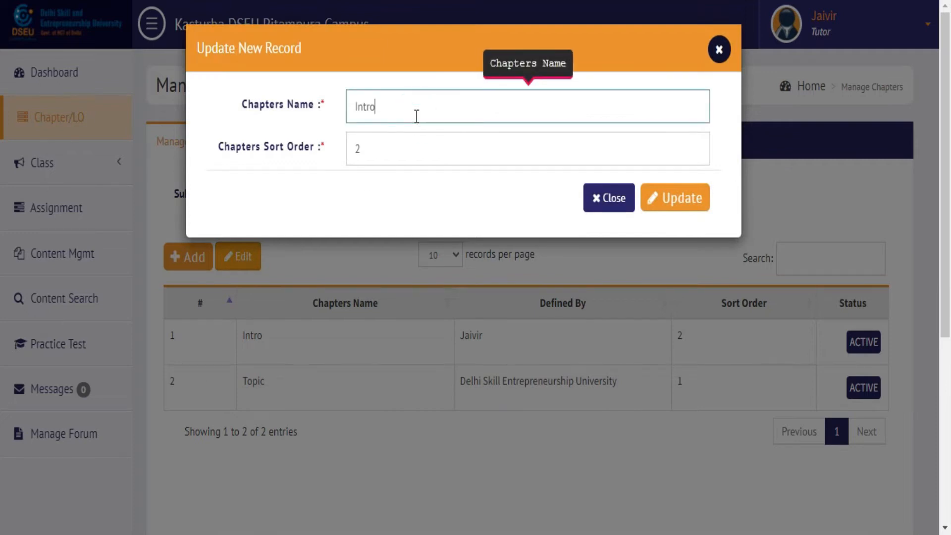
text(duction)
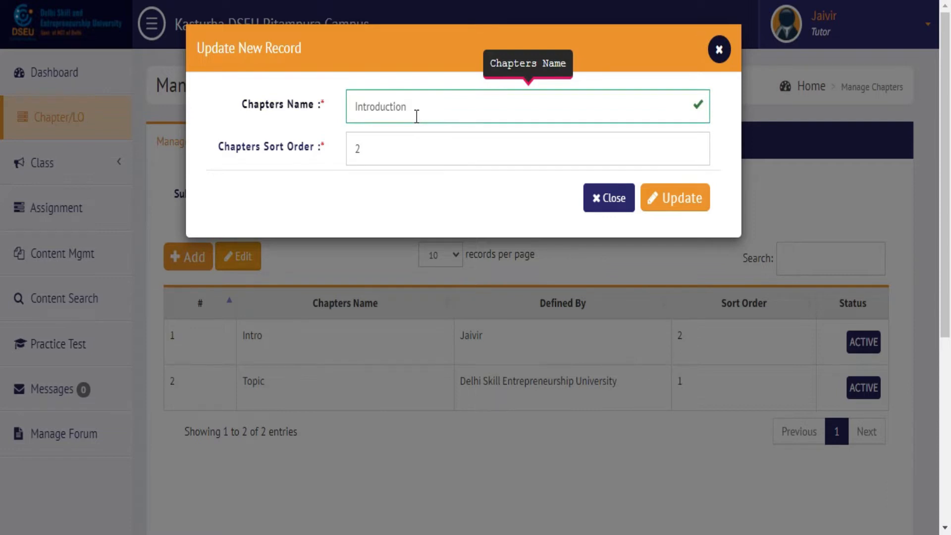
click(384, 153)
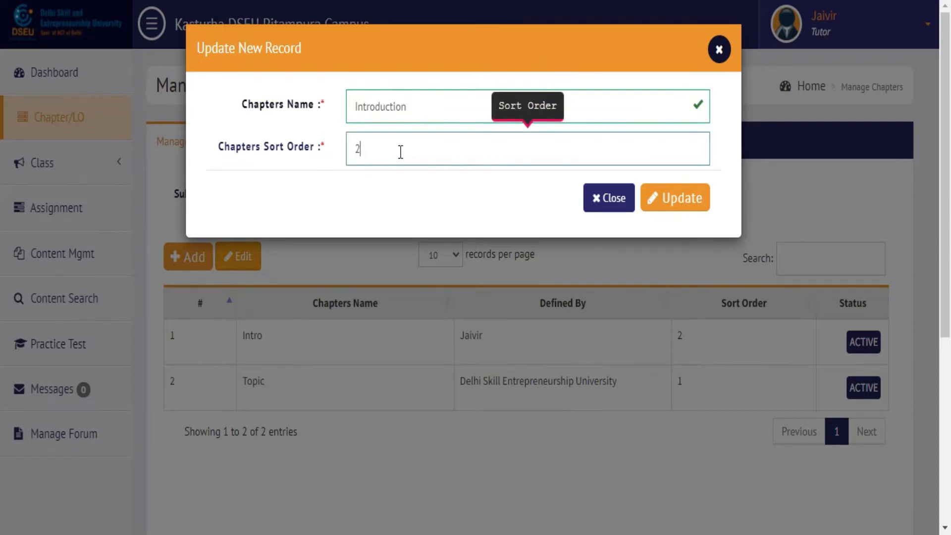
click(664, 212)
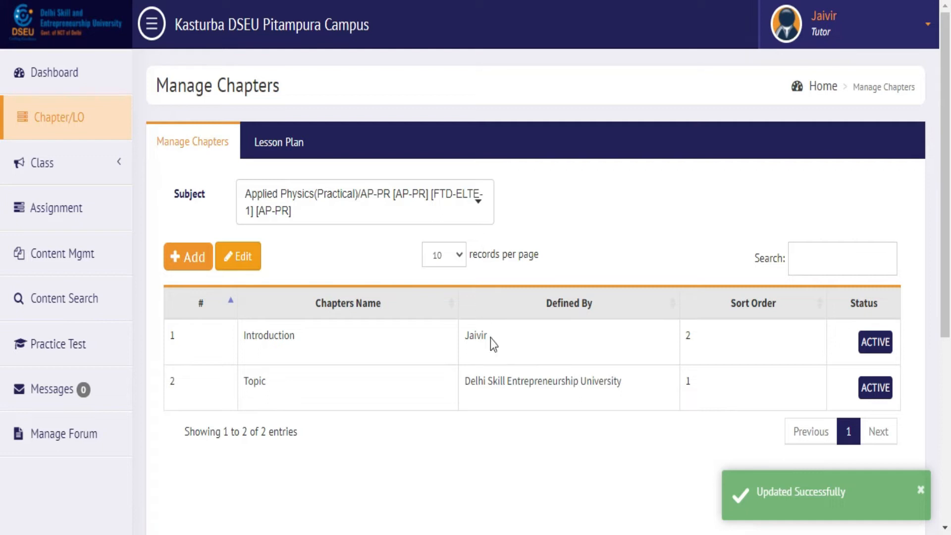
double_click(284, 336)
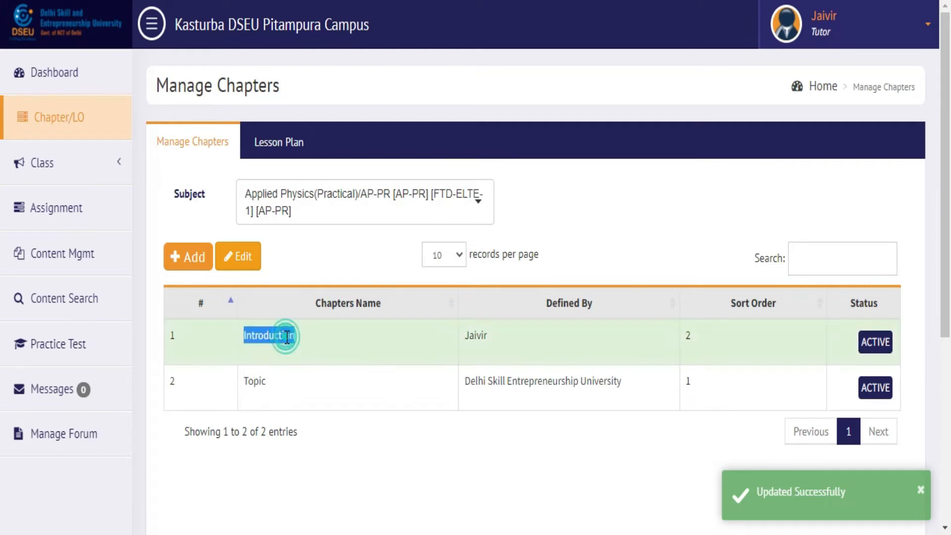
click(311, 339)
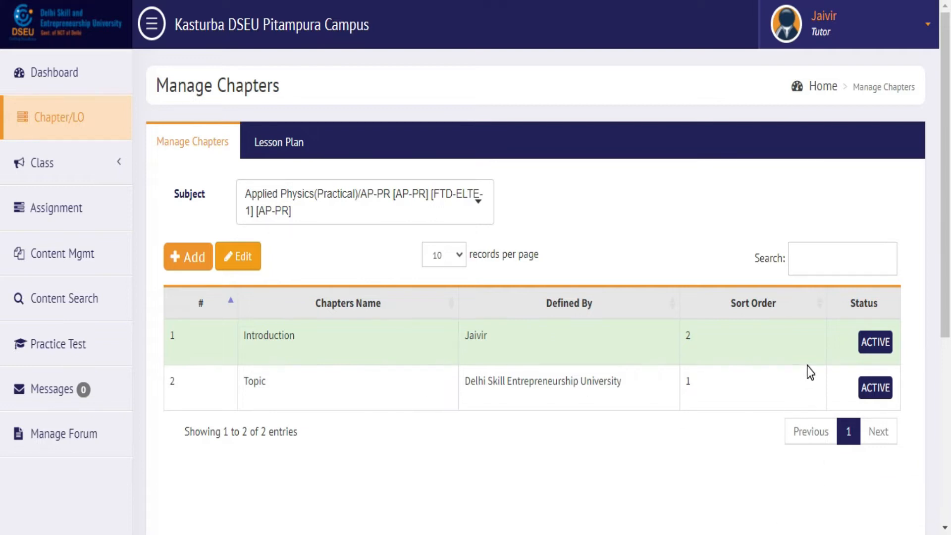
Step: Toggle the Introduction chapter inactive and then back to active
click(778, 390)
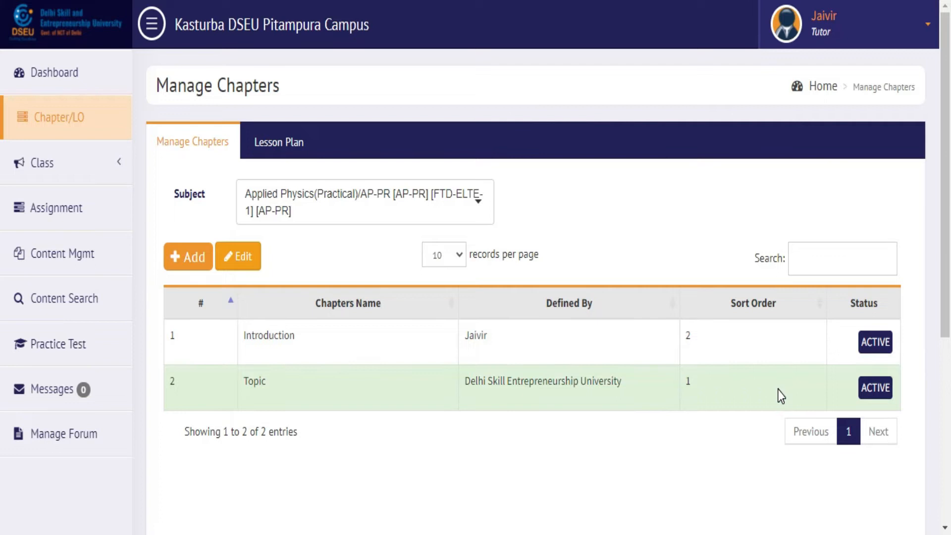
click(873, 350)
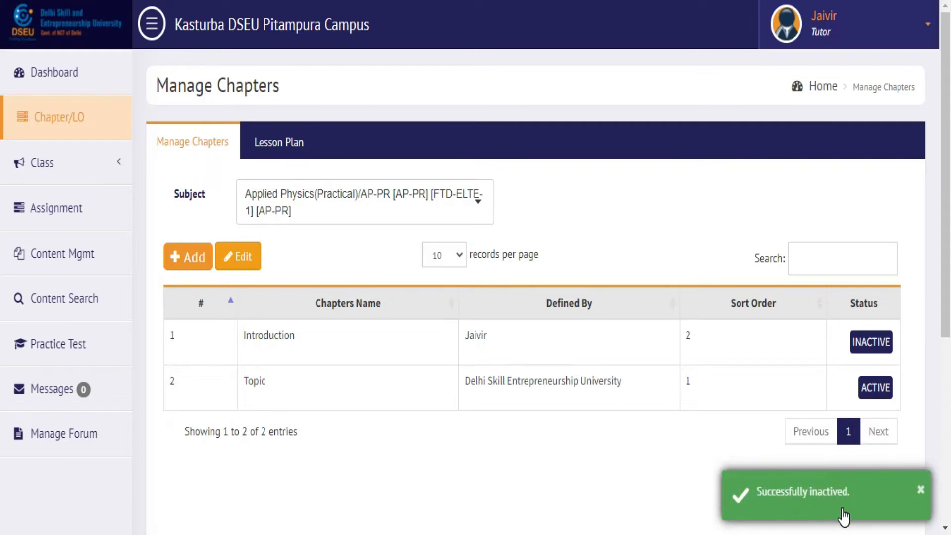
click(875, 347)
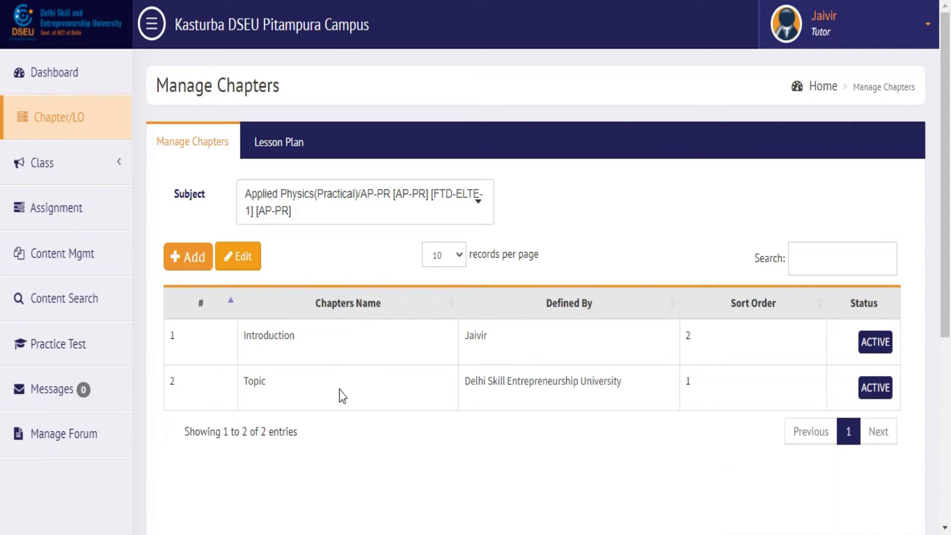
Step: List the chapters of the Basic Sciences/EC-FC102 subject
click(374, 210)
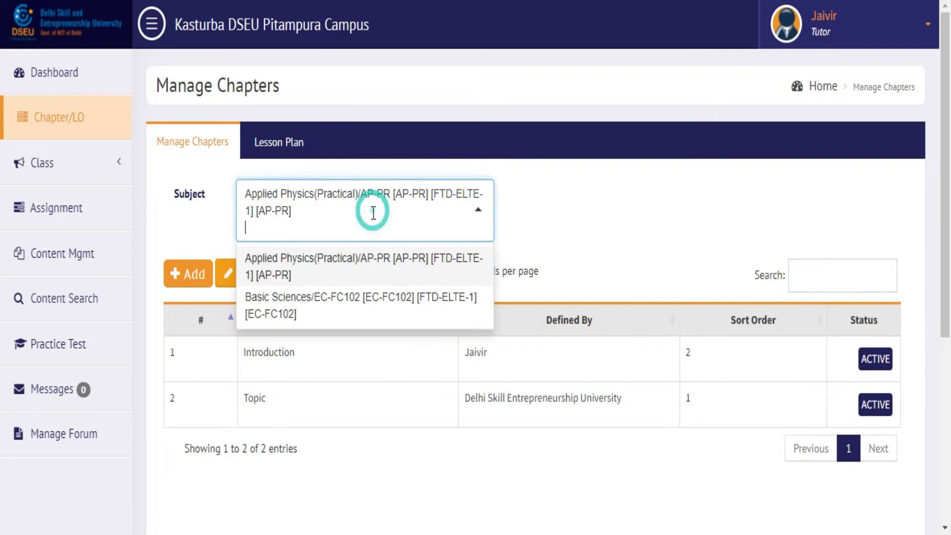
click(360, 298)
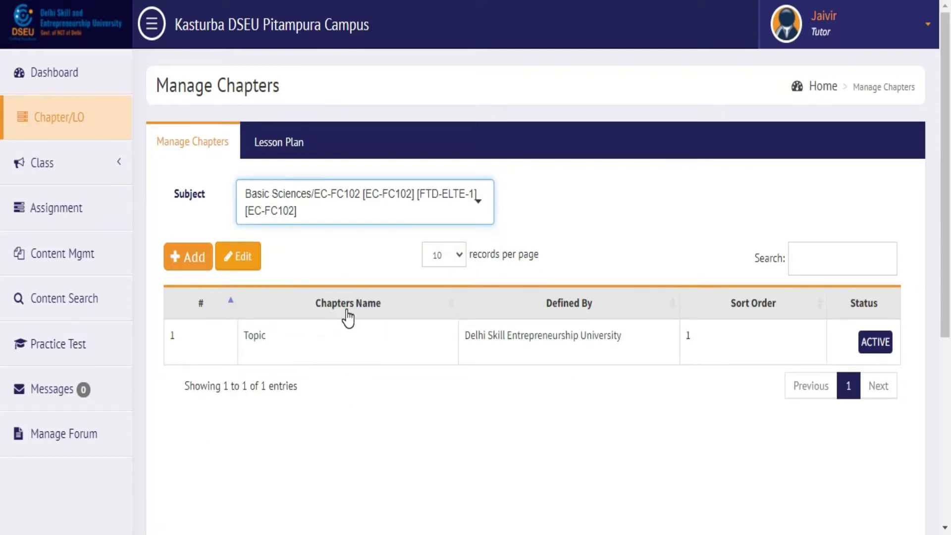
click(316, 247)
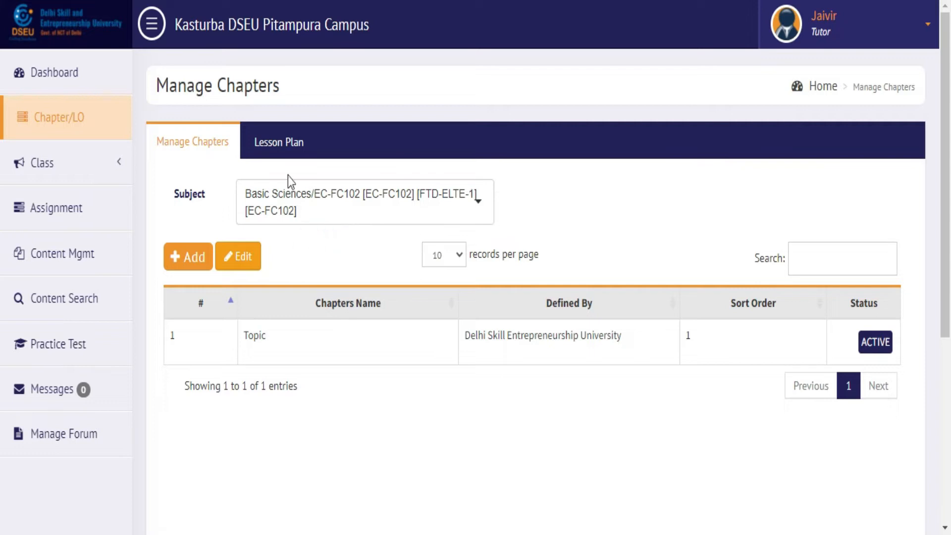
click(280, 150)
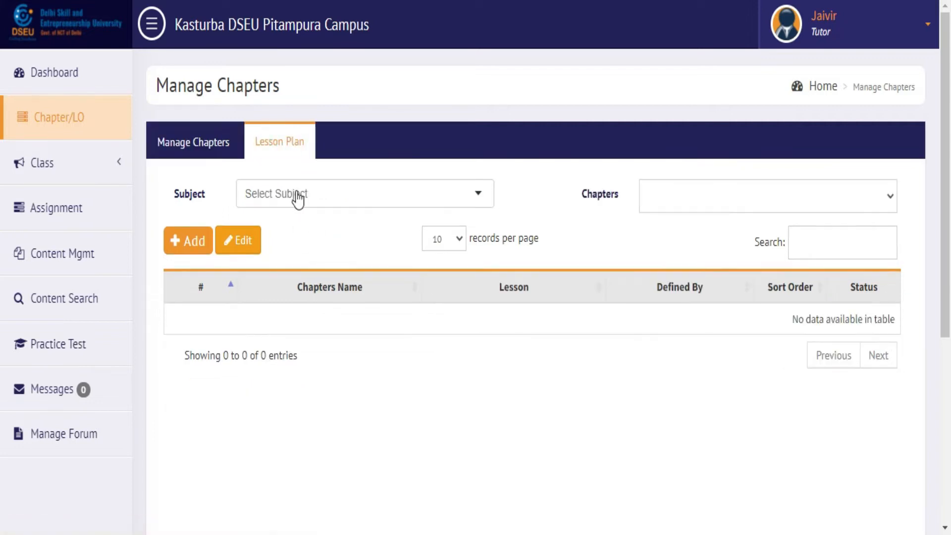
Step: Show the lesson plan for Applied Physics (Practical), chapter Introduction, and begin a new lesson record
click(329, 204)
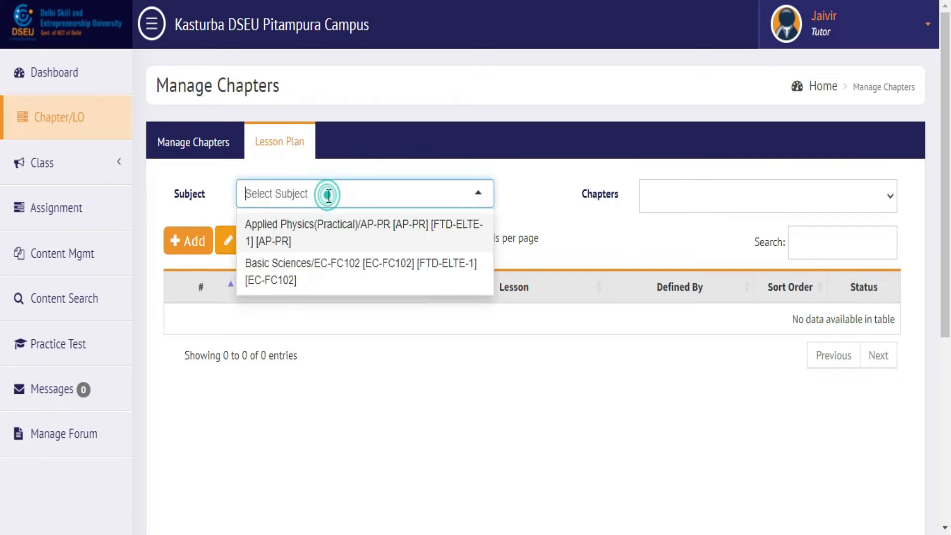
click(385, 239)
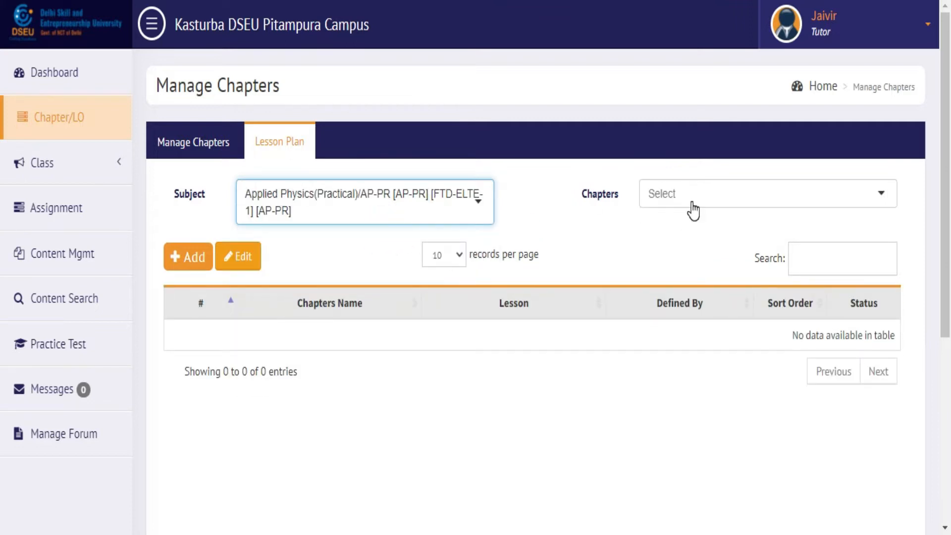
click(664, 198)
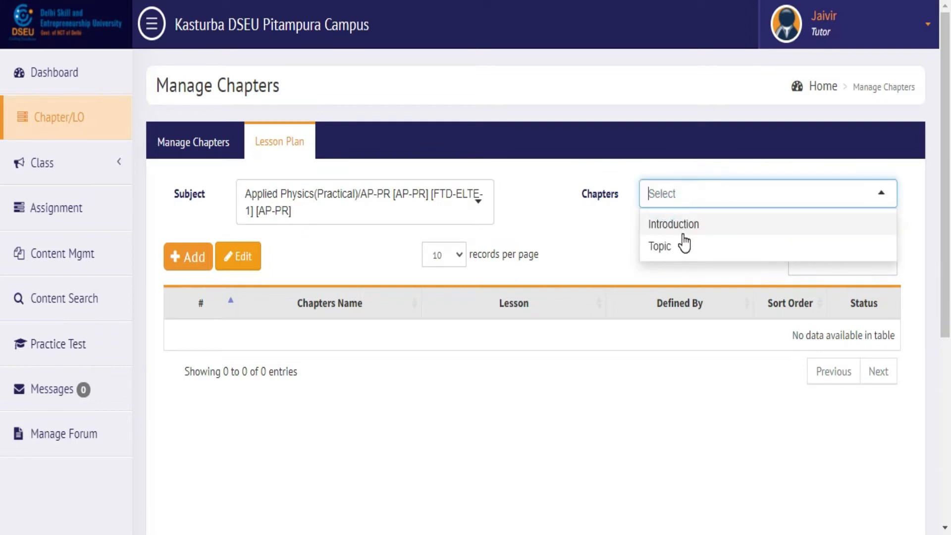
click(707, 228)
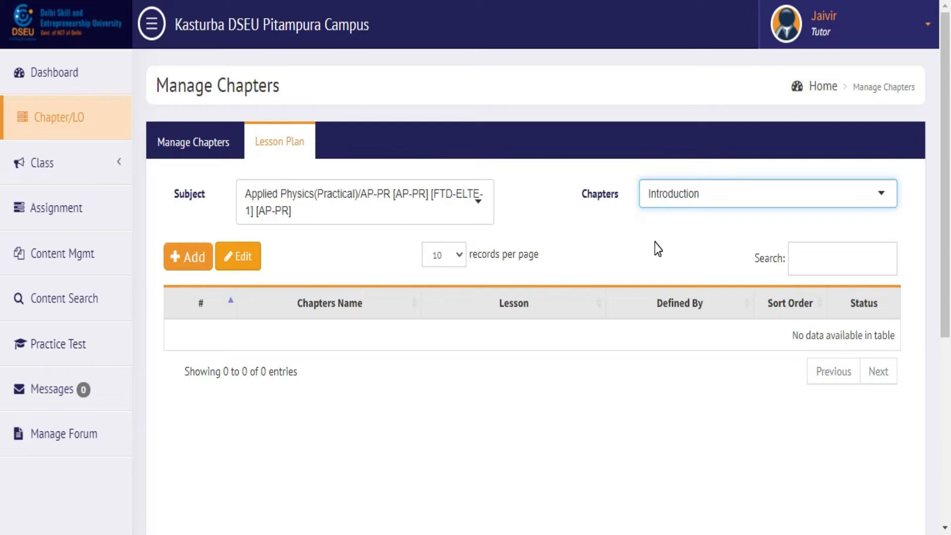
click(190, 261)
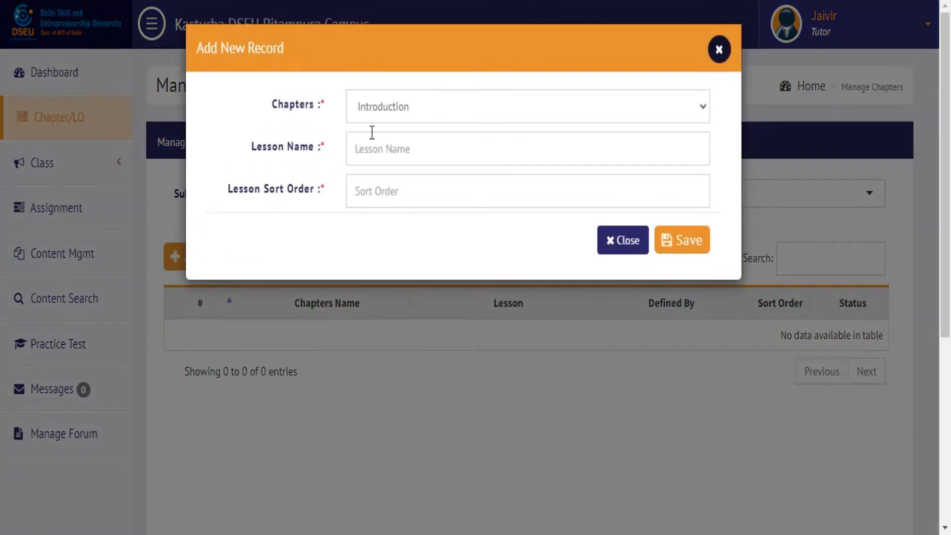
click(419, 107)
click(408, 162)
click(427, 112)
click(413, 151)
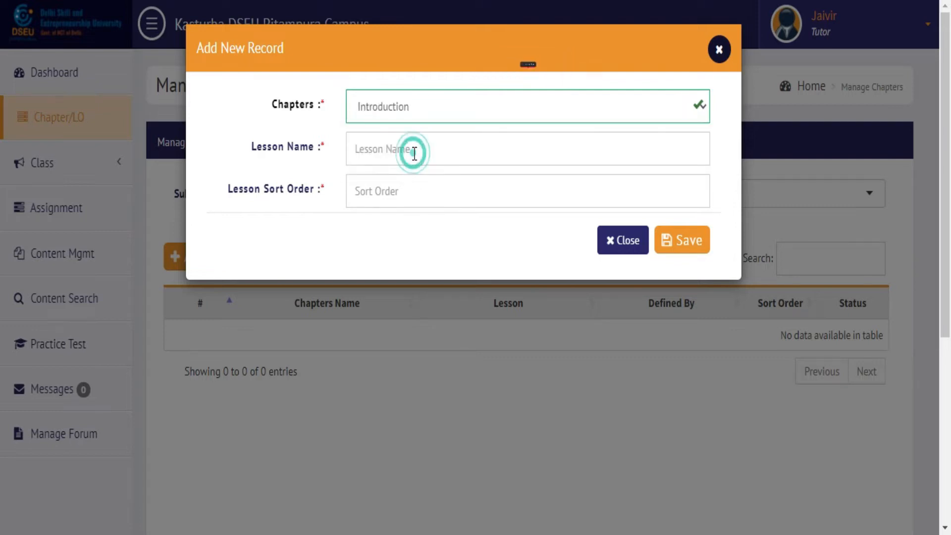
click(441, 148)
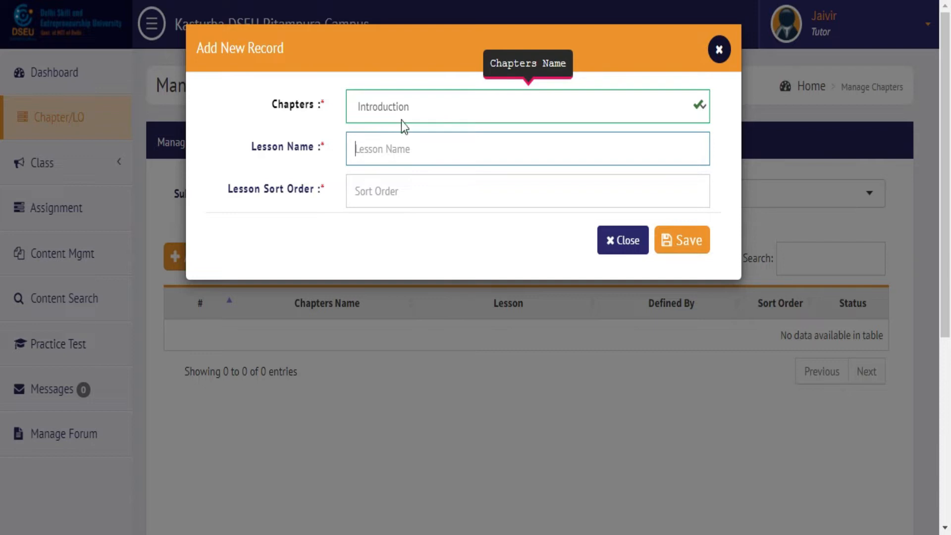
click(417, 142)
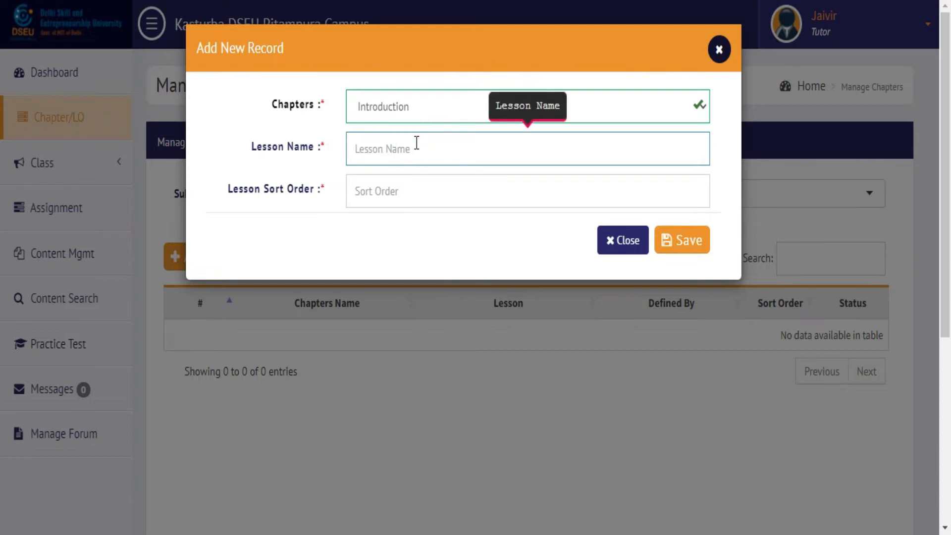
click(419, 182)
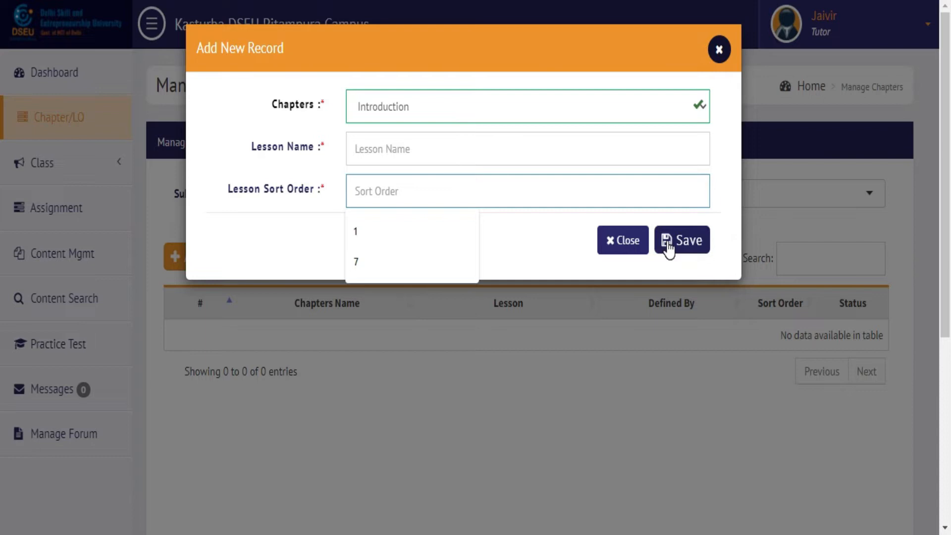
click(645, 244)
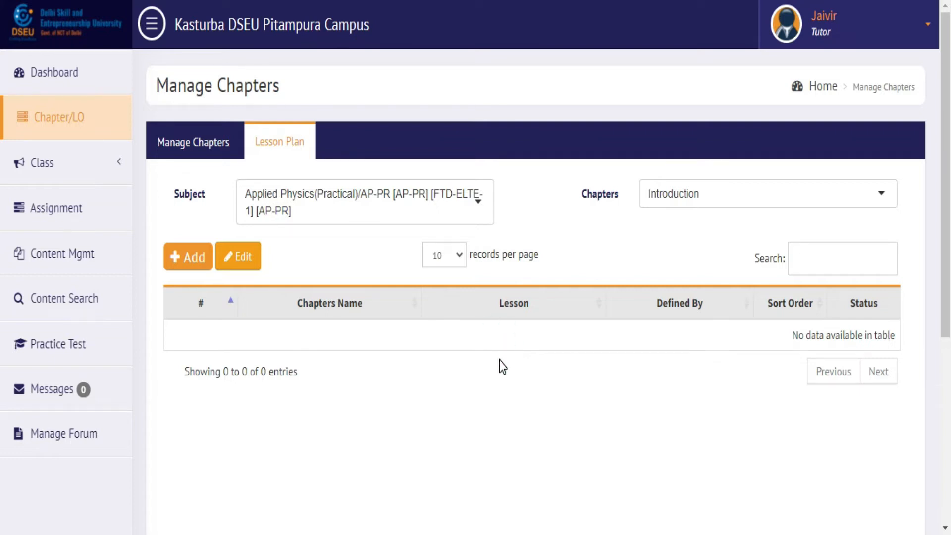
Step: Try editing a lesson with none selected, then return to the Manage Chapters list
click(501, 375)
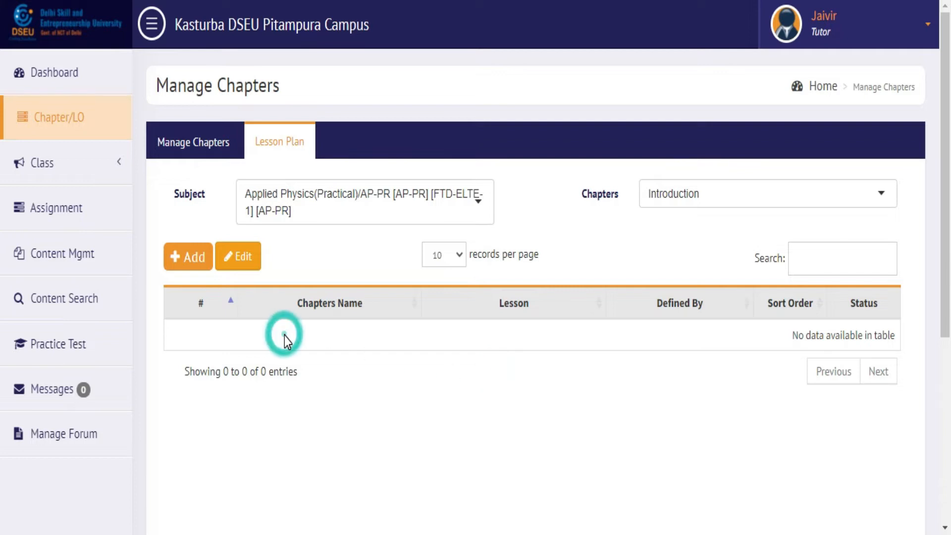
click(248, 258)
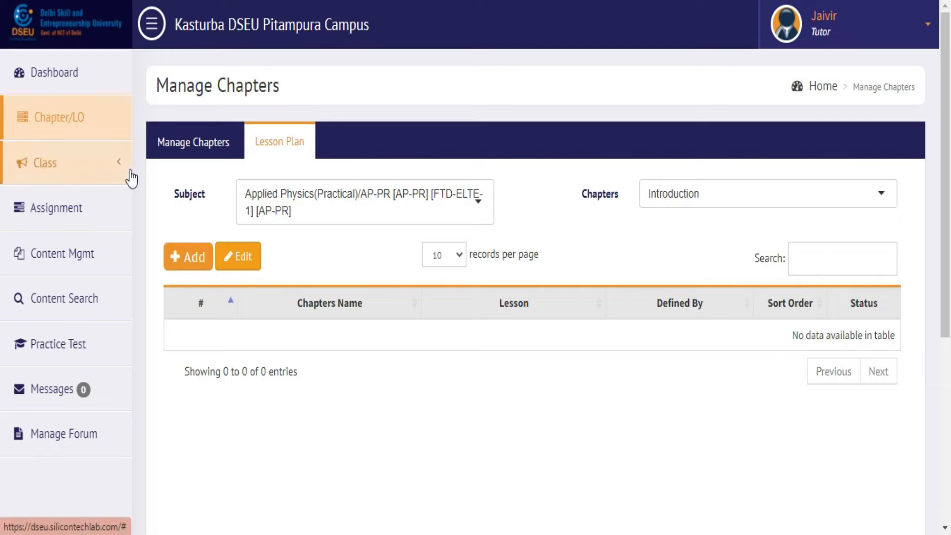
click(196, 152)
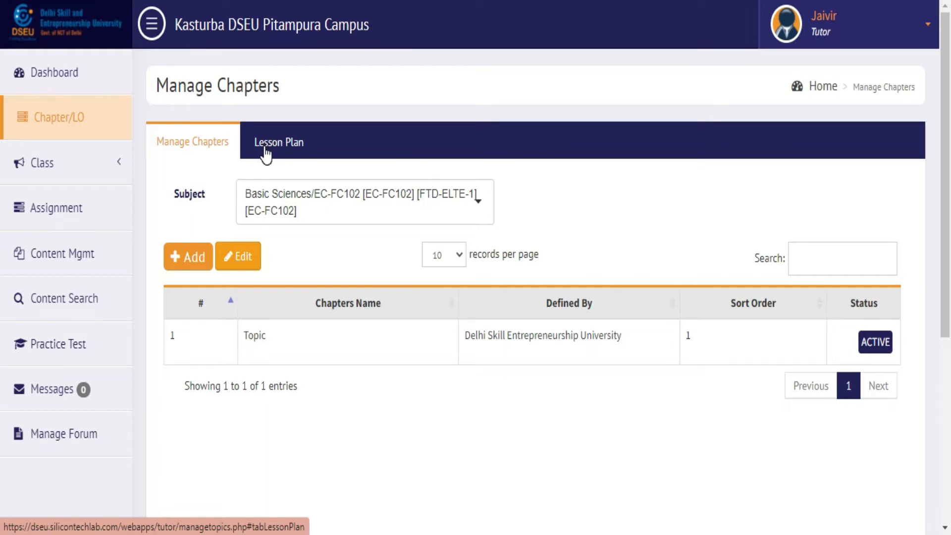
click(101, 214)
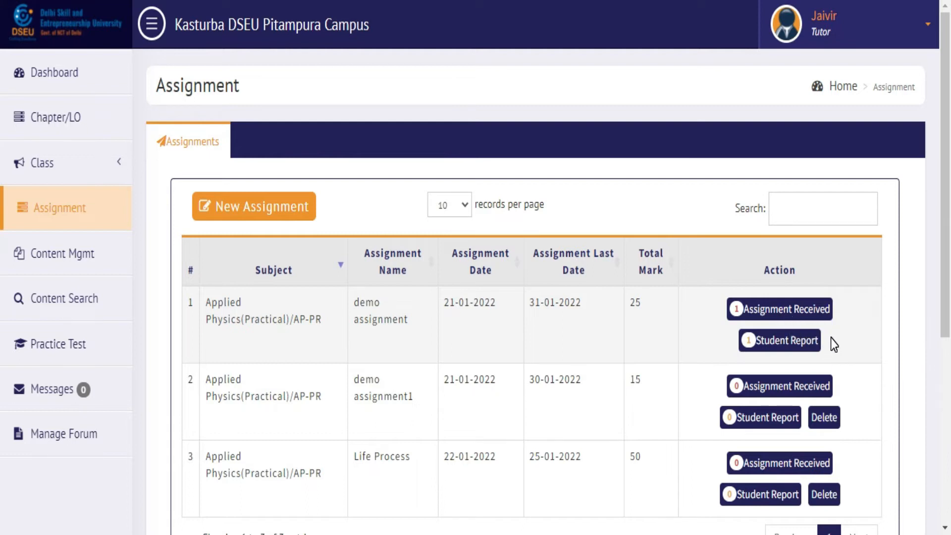
Step: Start deleting demo assignment1 but close the confirmation without deleting
drag(946, 276, 948, 327)
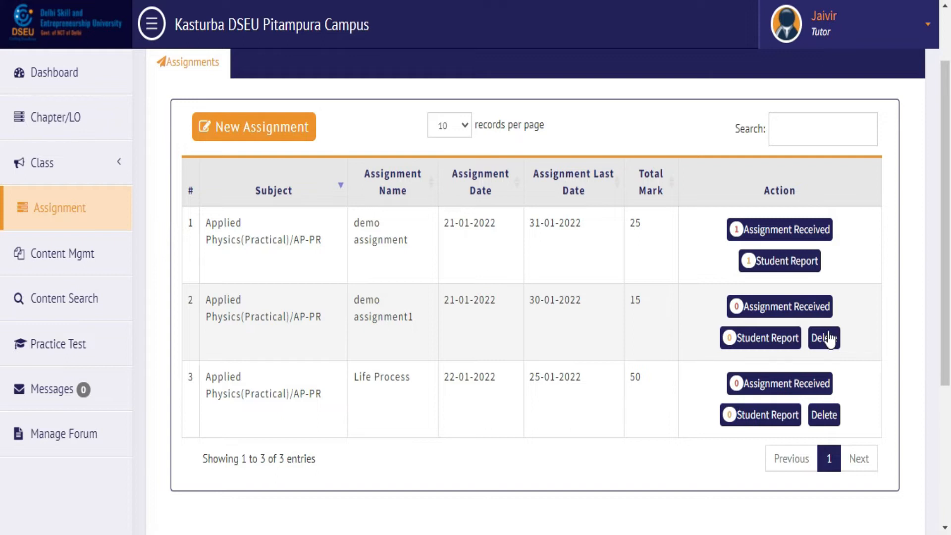
click(824, 342)
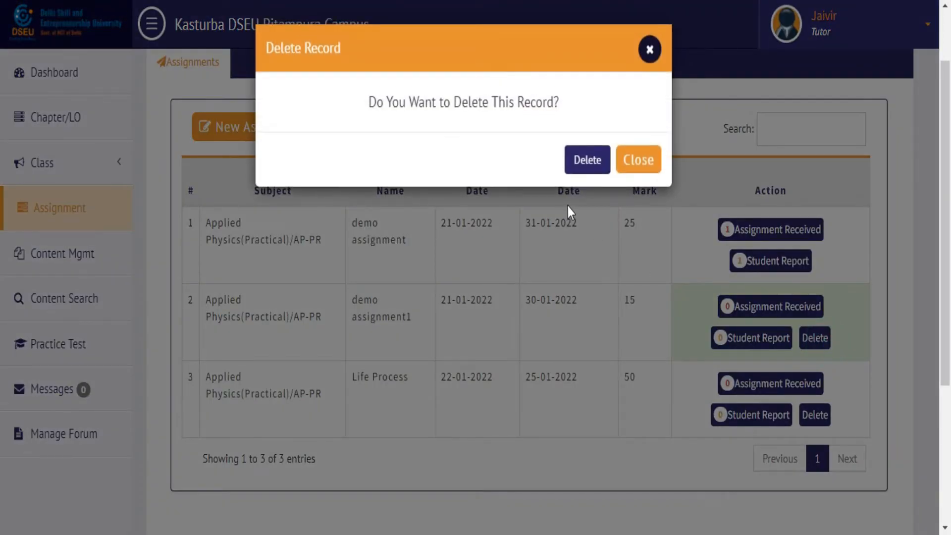
click(576, 166)
click(628, 159)
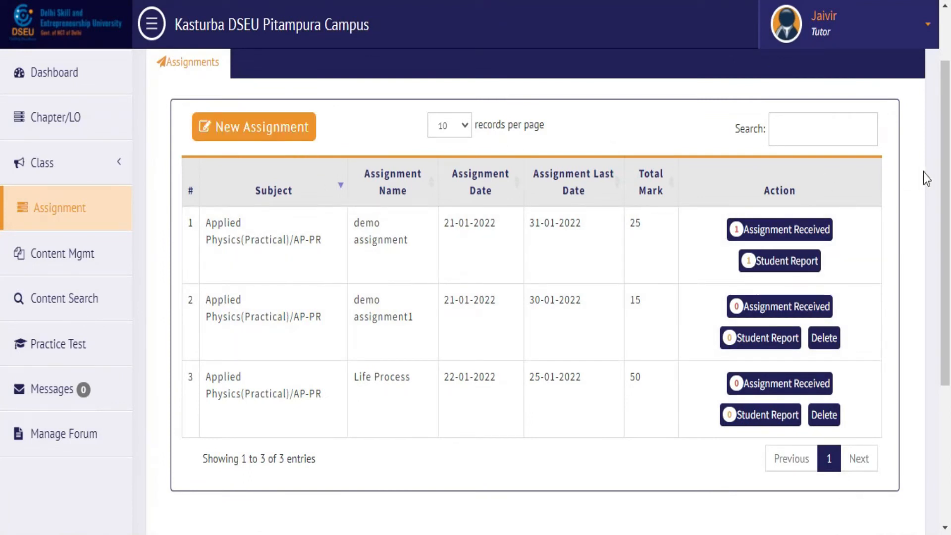
Step: Open a blank New Assignment form from the top of the Assignment page
scroll(947, 178, up, 1)
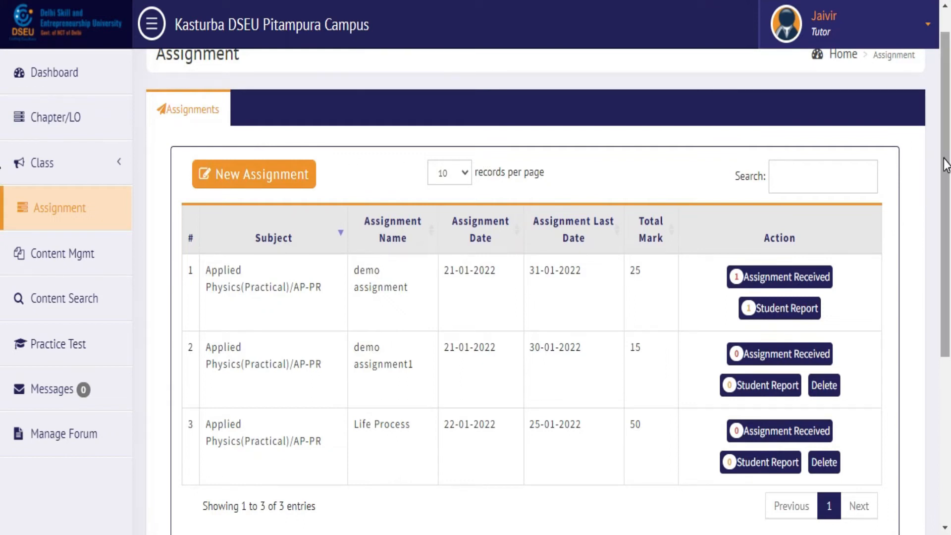
scroll(946, 149, up, 1)
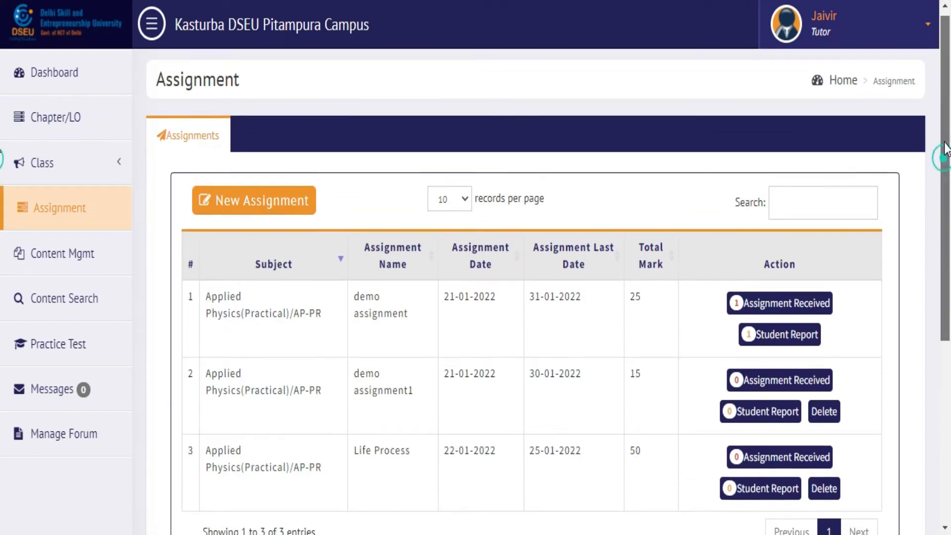
click(265, 213)
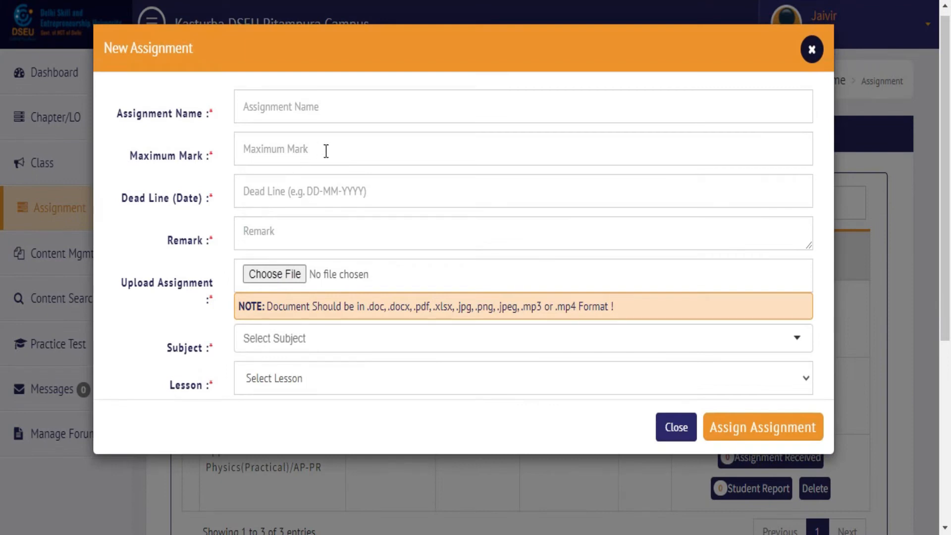
Step: Name the assignment Life Process with a maximum mark of 50
click(388, 106)
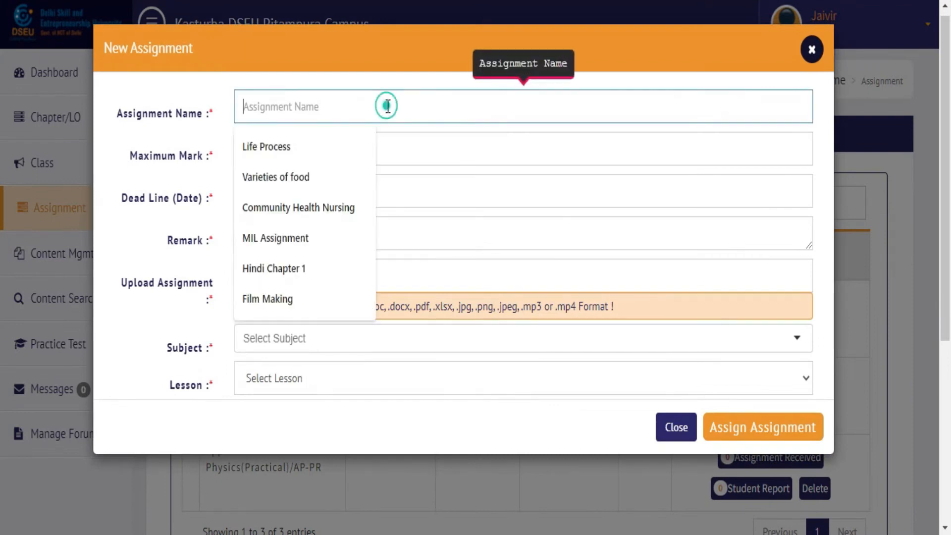
click(317, 144)
click(342, 148)
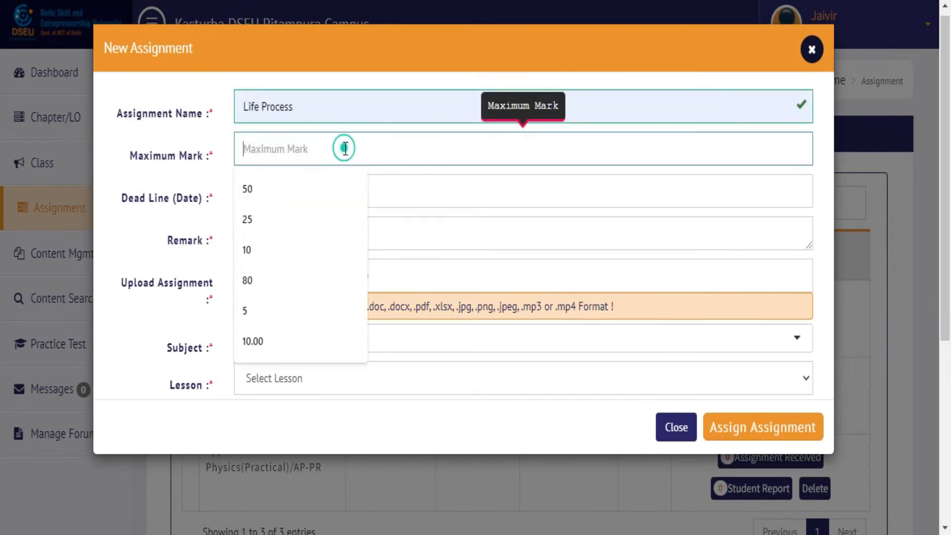
click(346, 148)
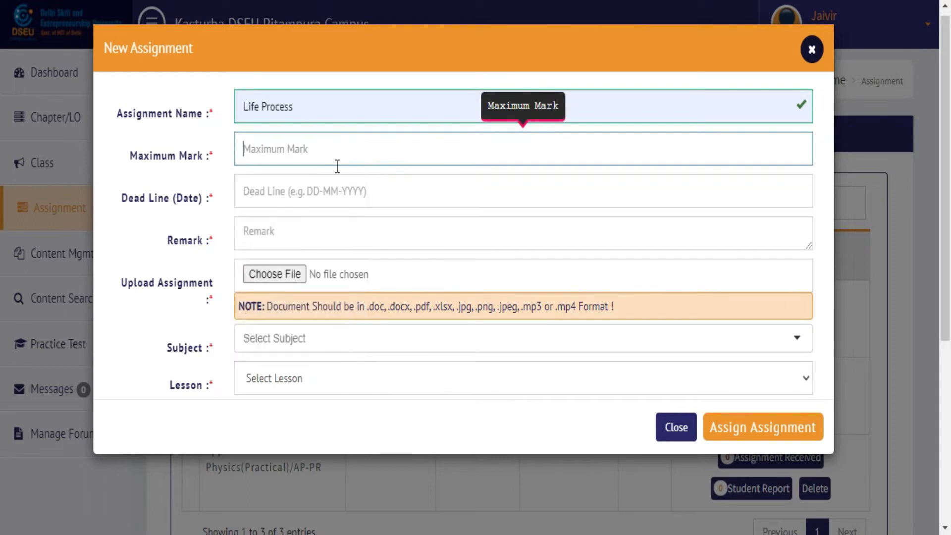
text(50)
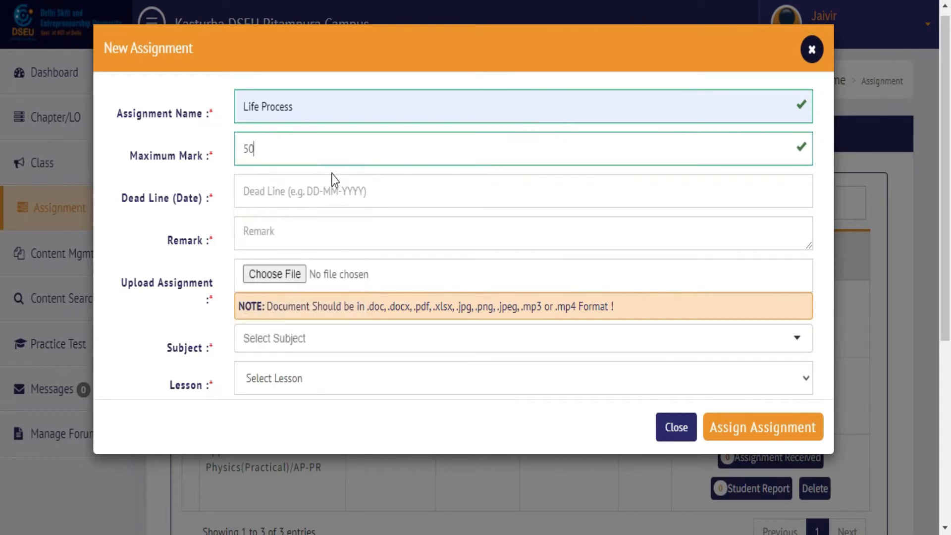
Step: Set the deadline to 25-01-2022 and browse for a file to attach
click(334, 191)
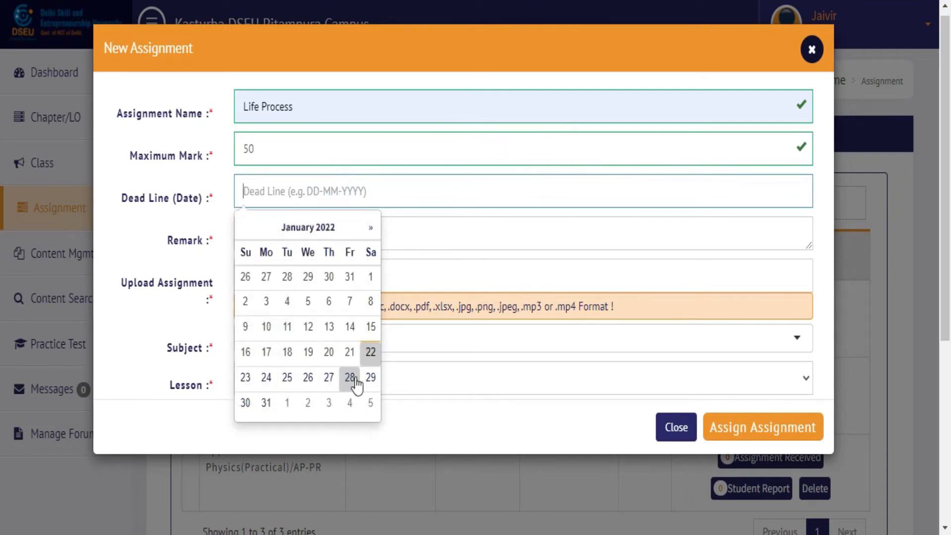
click(288, 379)
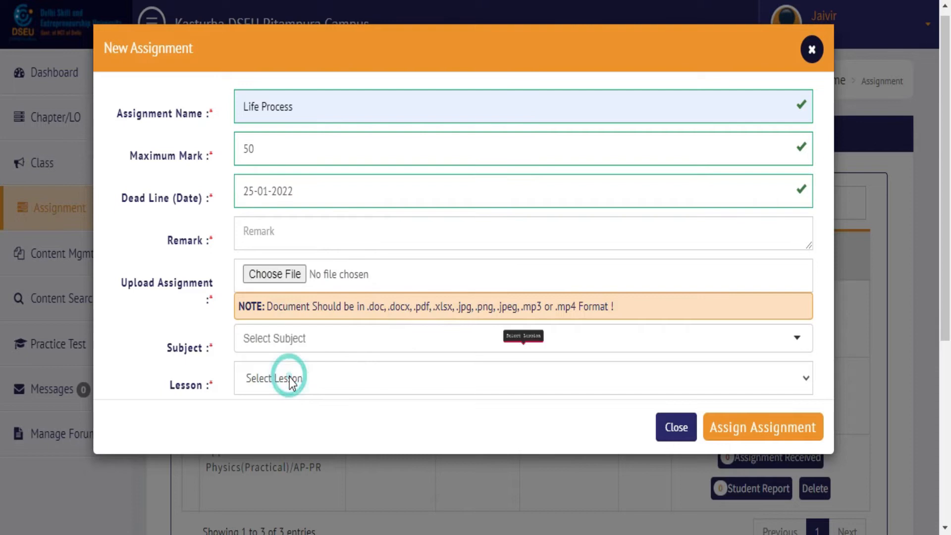
click(359, 241)
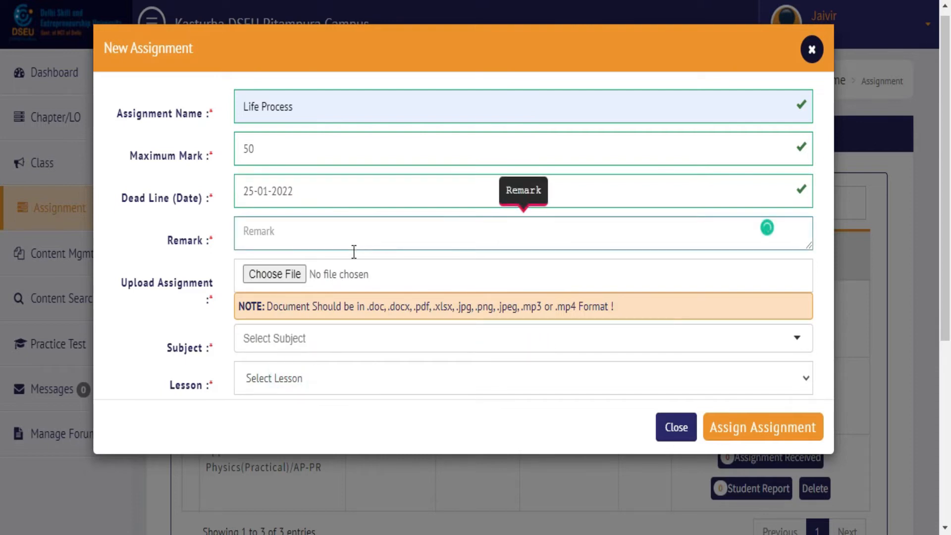
click(280, 274)
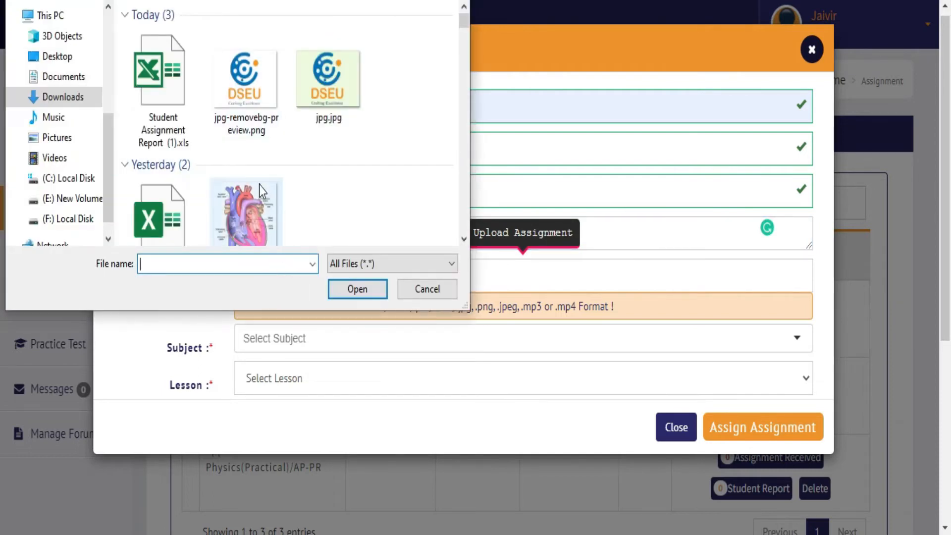
Step: Attach the human heart image and choose Applied Physics(Practical) as the subject
click(261, 213)
double_click(261, 156)
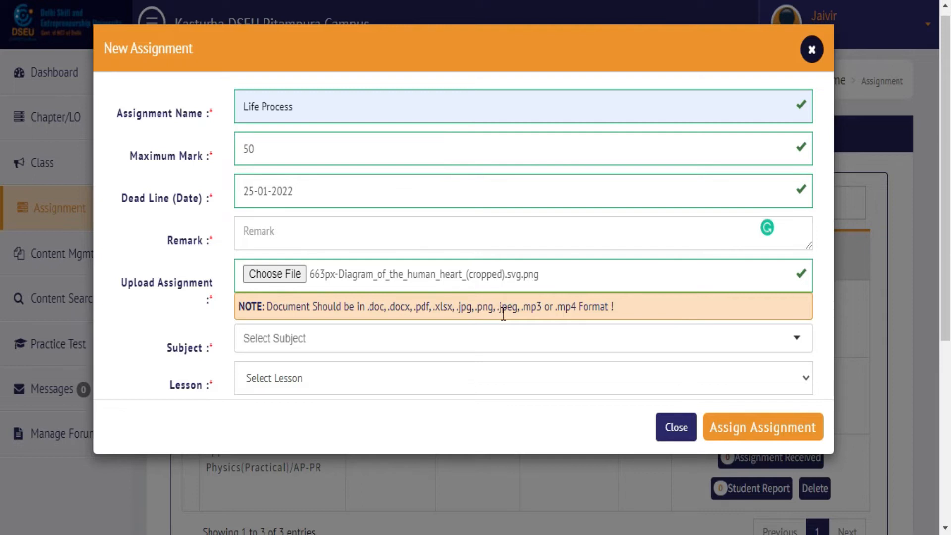
click(432, 341)
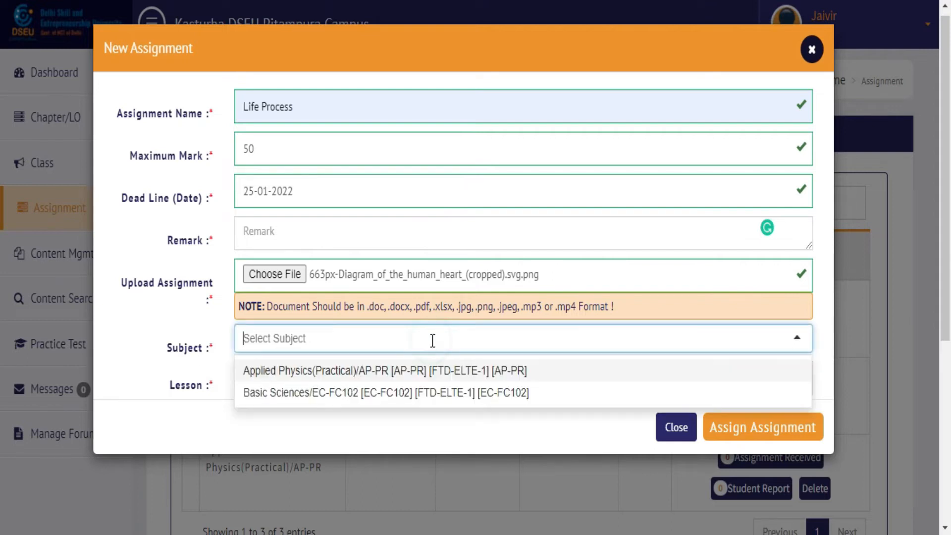
click(410, 371)
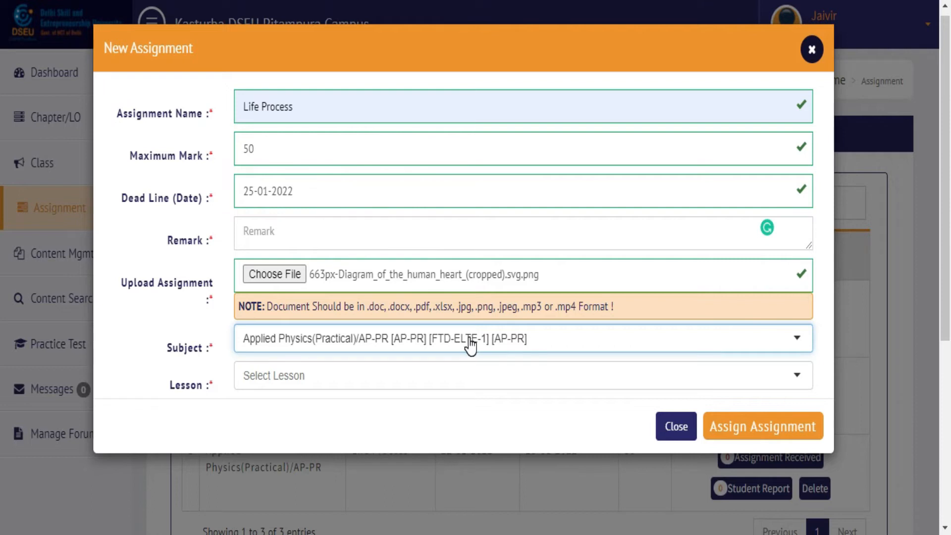
Step: Pick the 10-01-2022 2:40 PM lesson, attempt submitting, then close the form
click(453, 375)
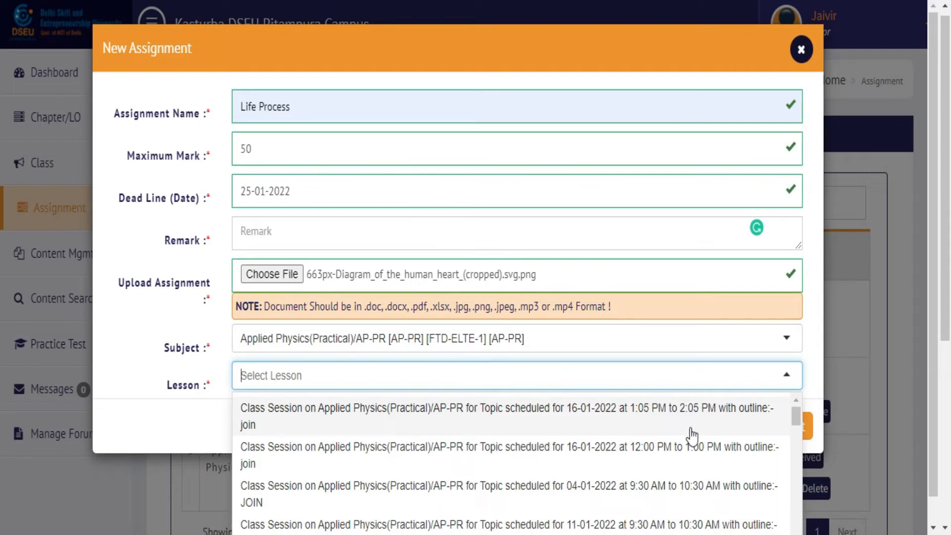
drag(796, 414, 796, 450)
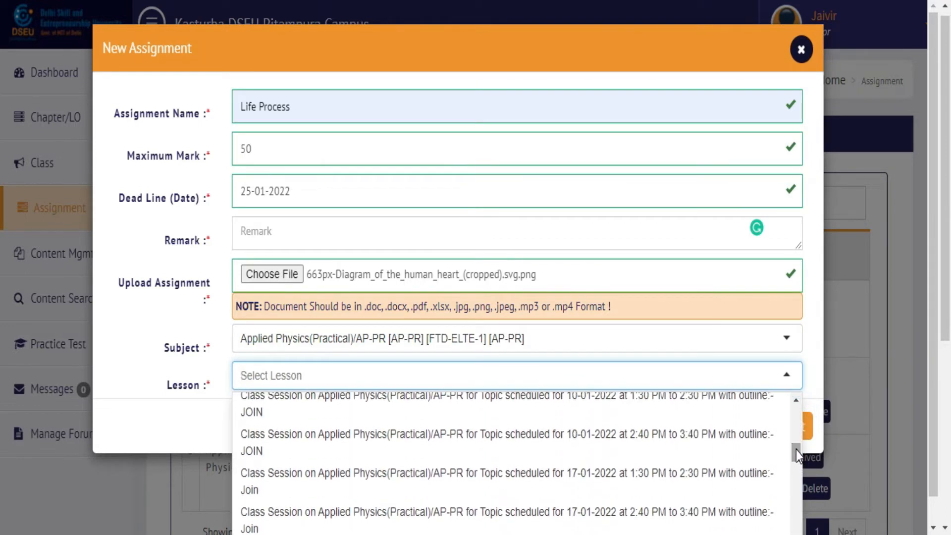
click(731, 443)
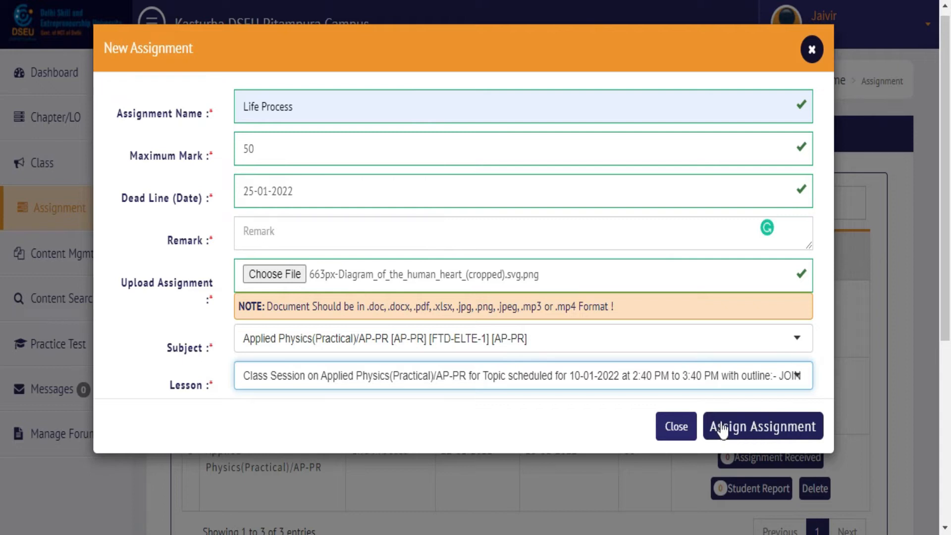
click(753, 431)
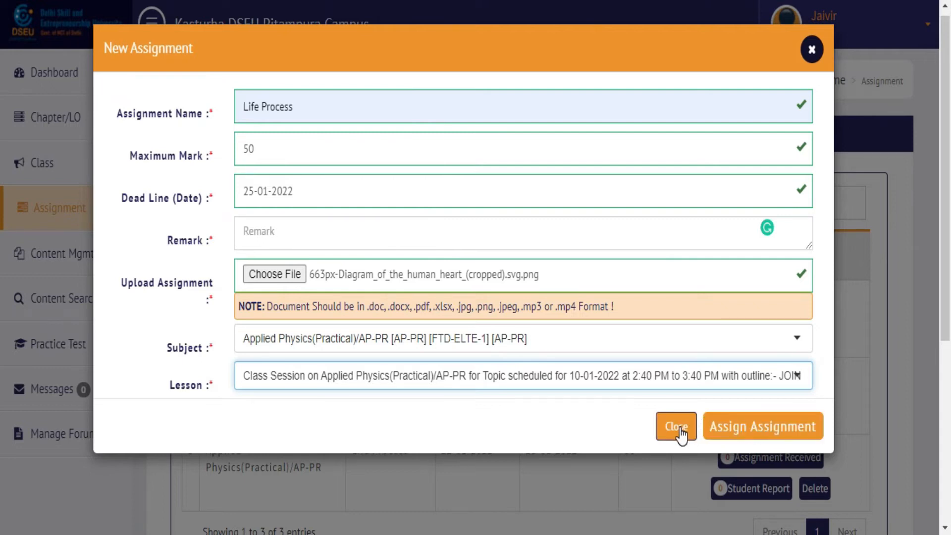
click(680, 430)
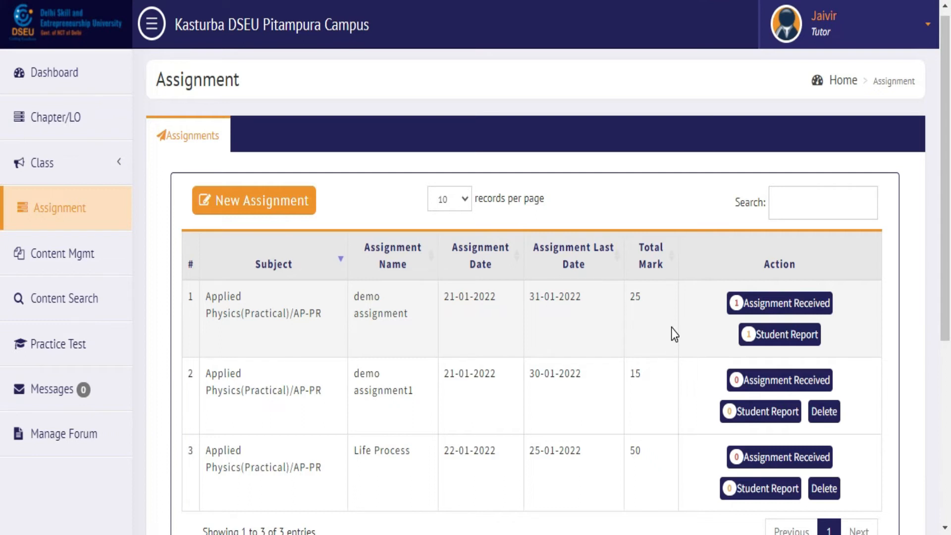
Step: Open the demo assignment's received submissions and view a student's submitted work
click(790, 308)
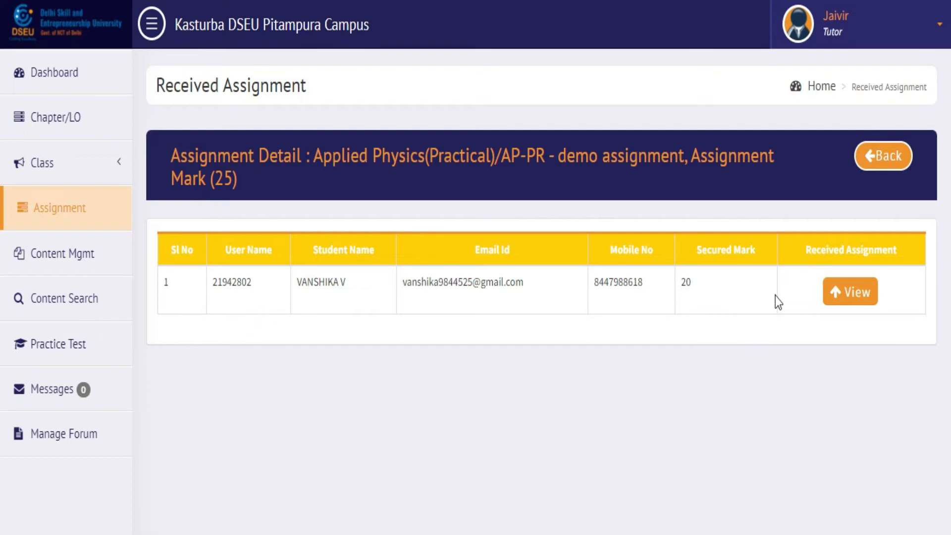
click(855, 299)
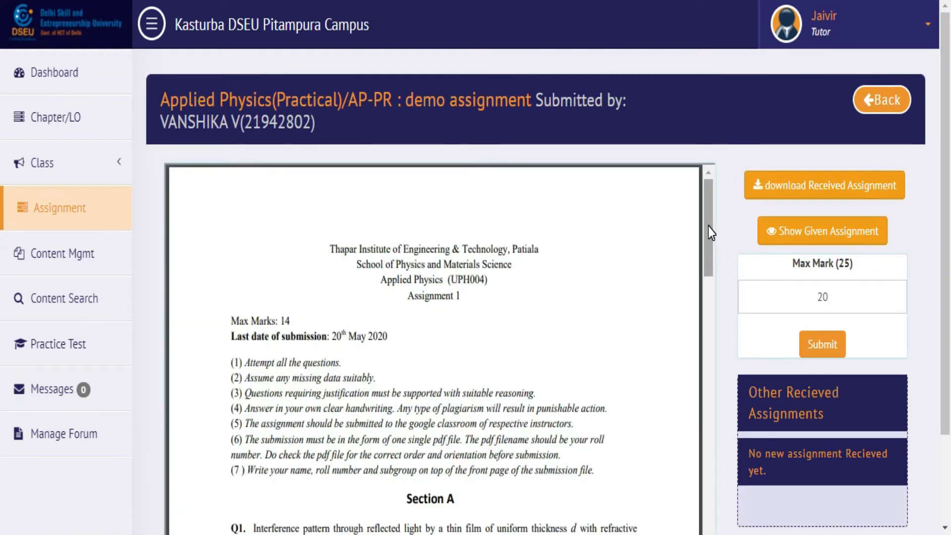
Step: Scroll through the student's demo assignment PDF, then download the submission and open it
mouse_move(708, 227)
mouse_down()
mouse_move(709, 321)
mouse_move(705, 227)
mouse_up()
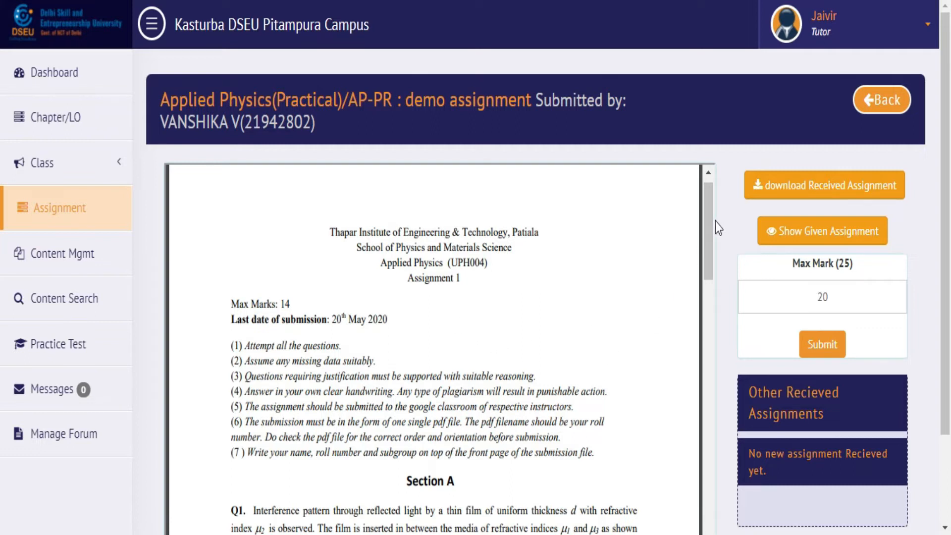
drag(709, 226, 713, 207)
click(799, 184)
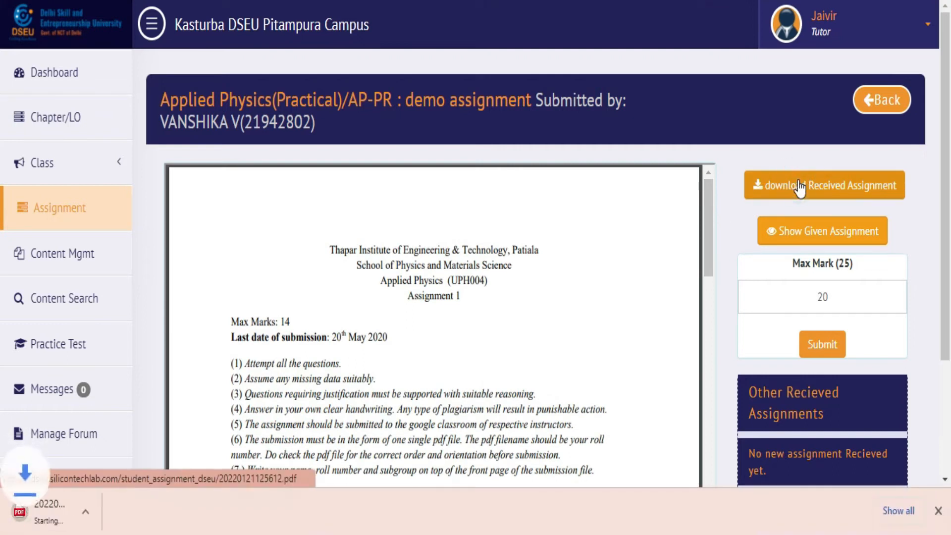
click(82, 511)
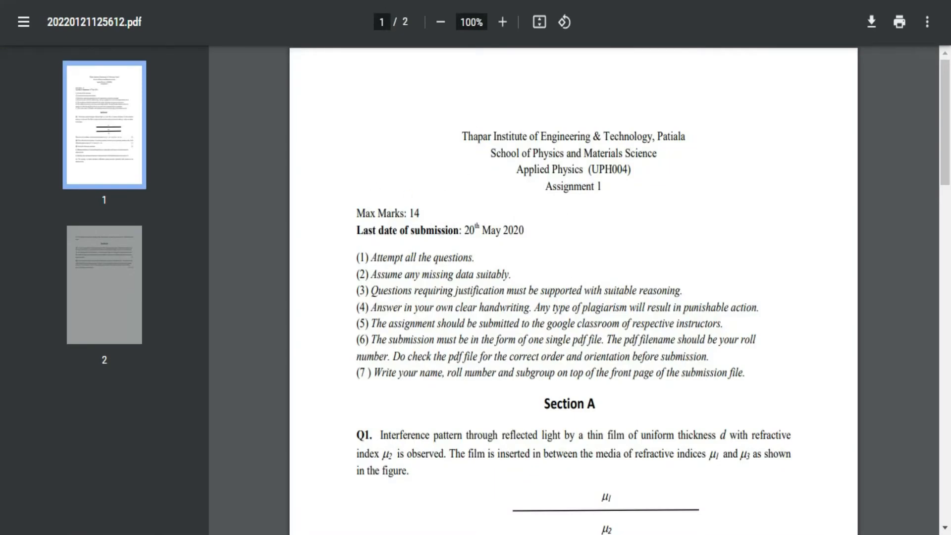
key(ctrl+w)
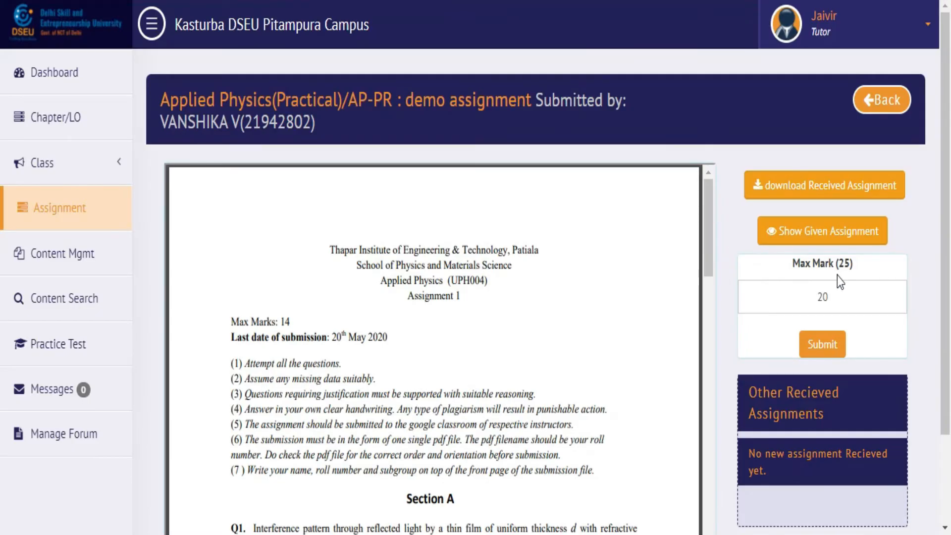
Step: Re-enter the mark 20 for the submission, submit it, and return to the received list
double_click(835, 296)
key(BackSpace)
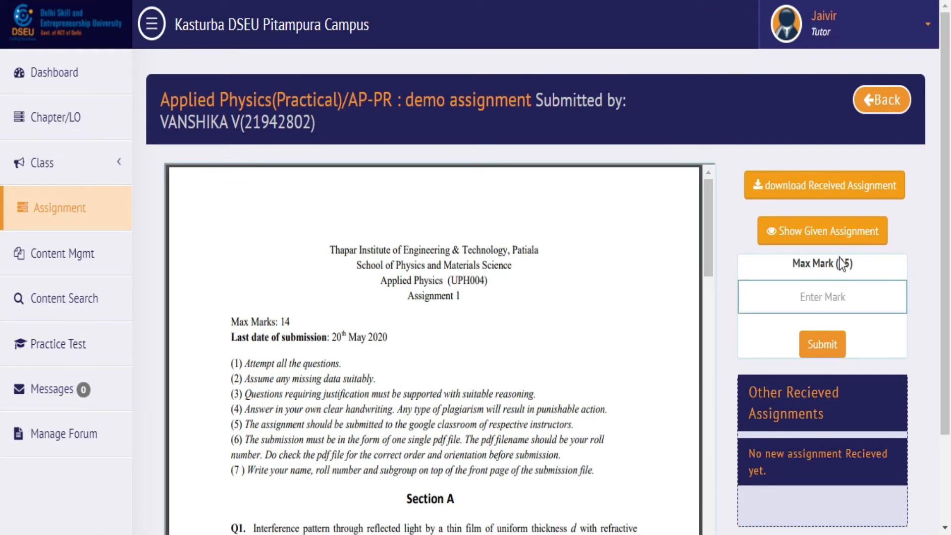
text(20)
click(827, 345)
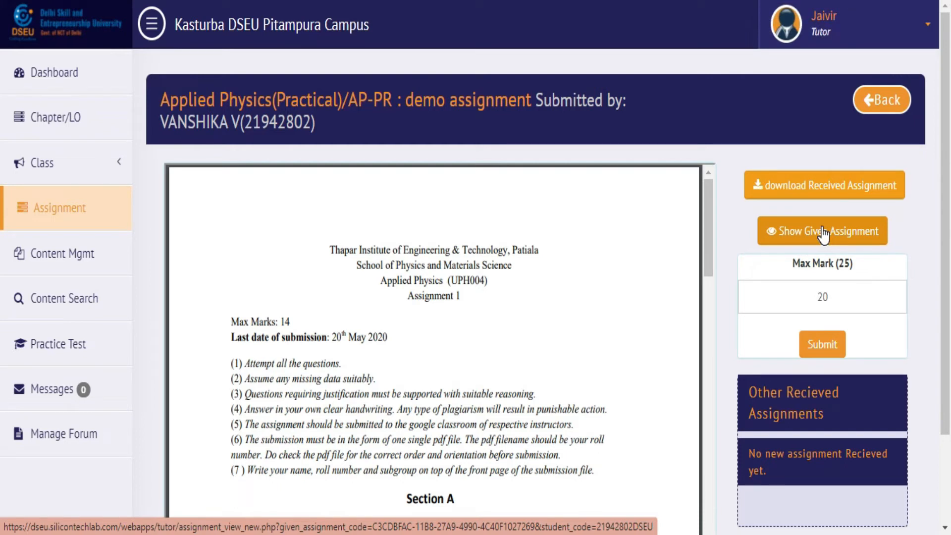
click(877, 101)
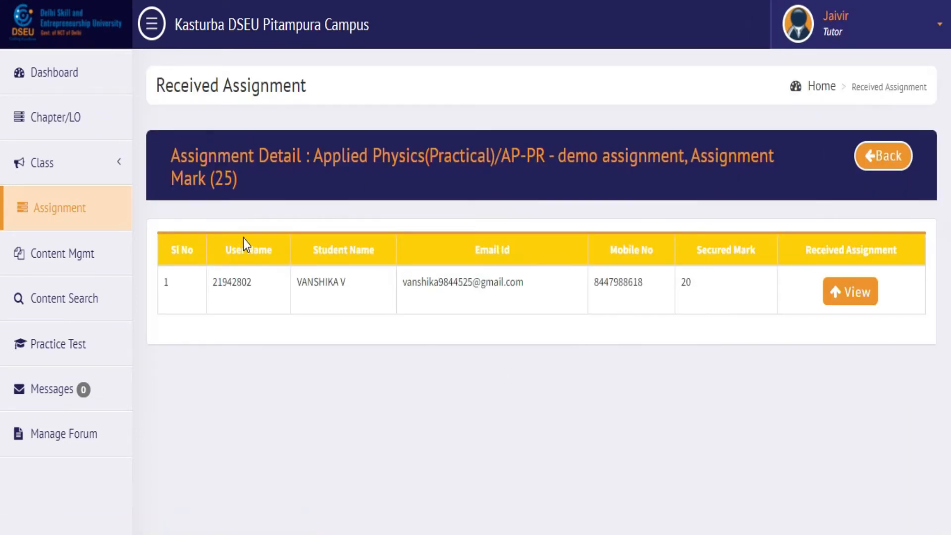
Step: Highlight the student's user name, name, secured mark of 20 and the heading's total of 25
double_click(254, 281)
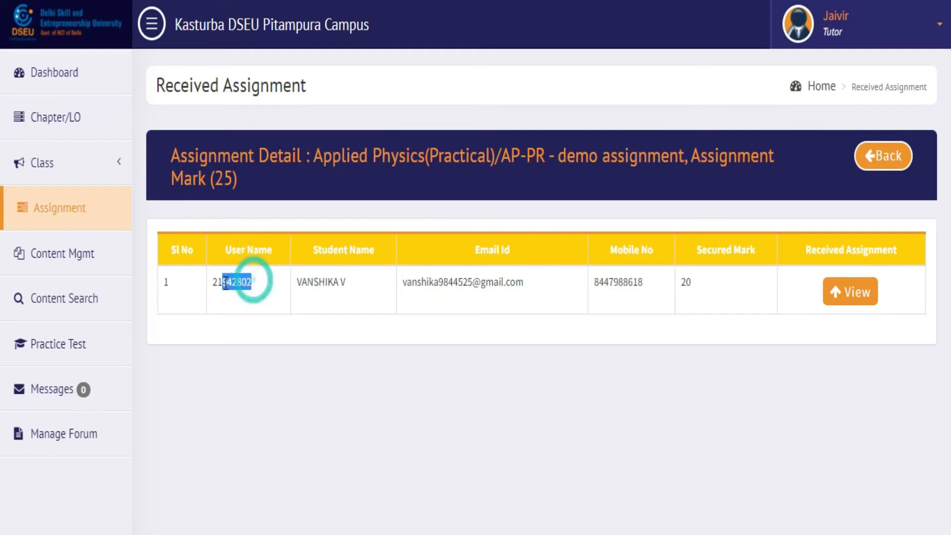
click(328, 289)
double_click(327, 288)
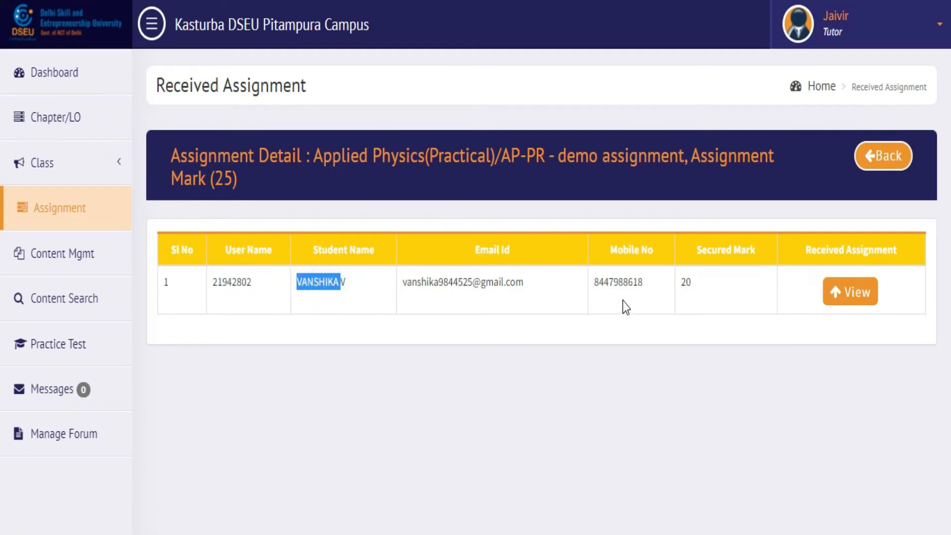
double_click(685, 281)
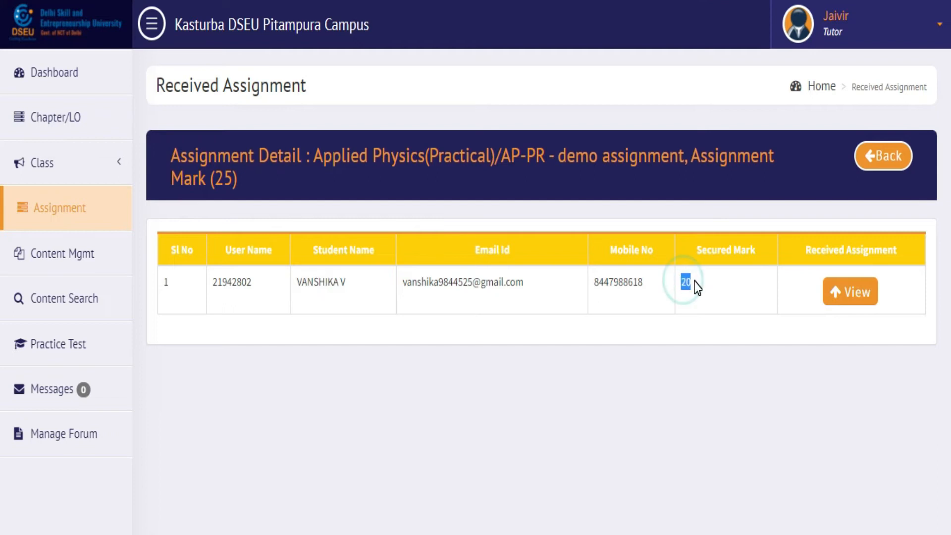
drag(238, 180, 171, 188)
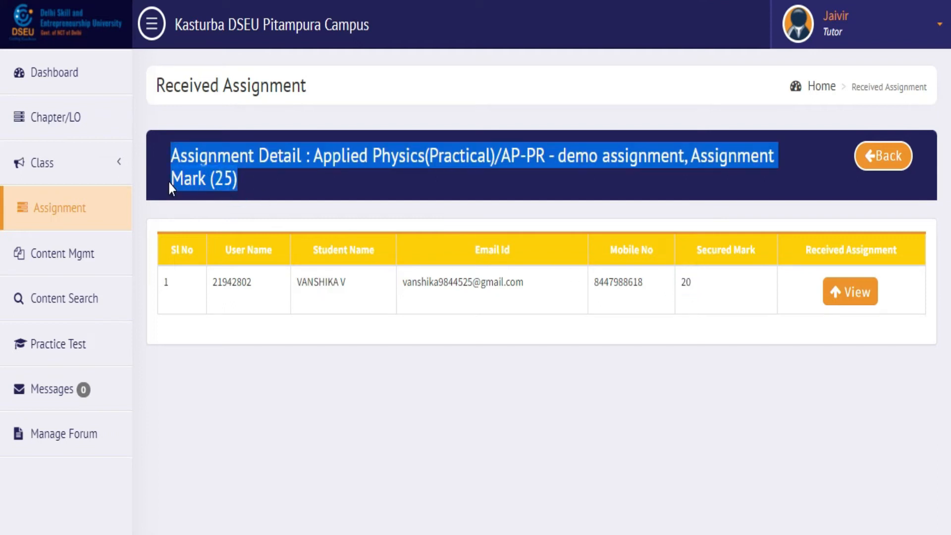
click(768, 307)
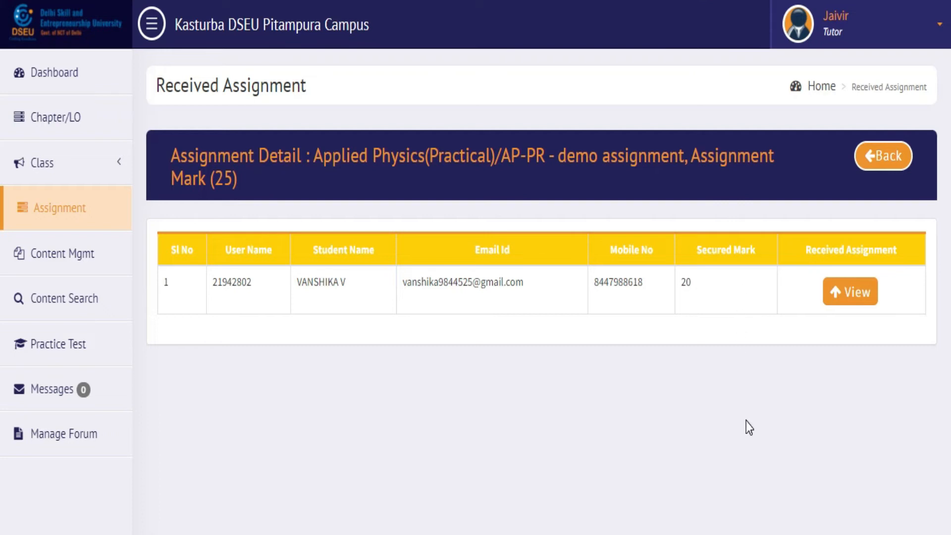
Step: Open the demo assignment's Student Report and highlight the remark done, total 25 and secured 20
click(876, 167)
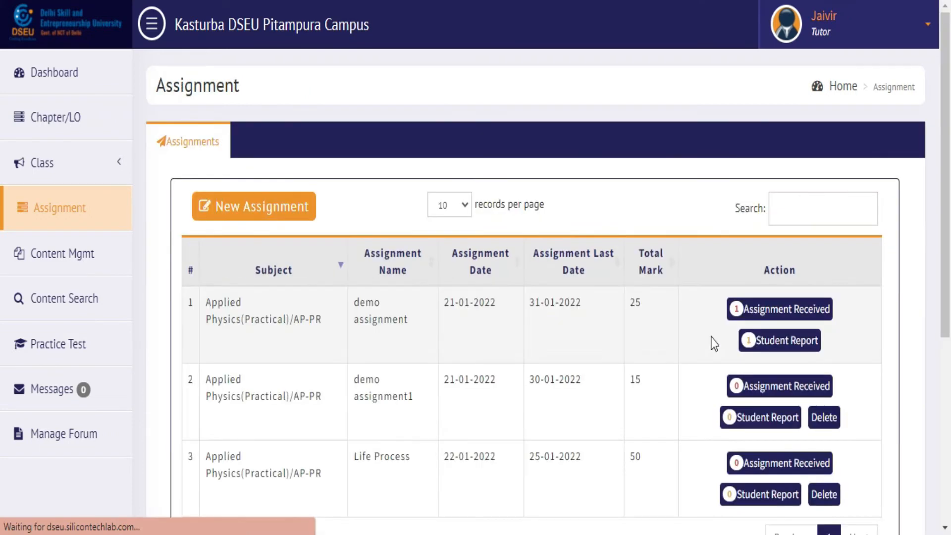
click(776, 342)
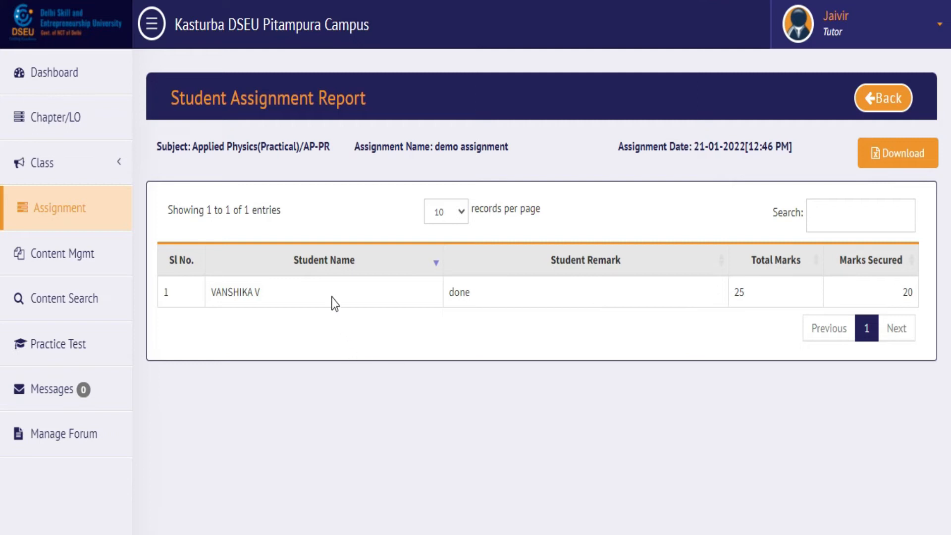
double_click(539, 295)
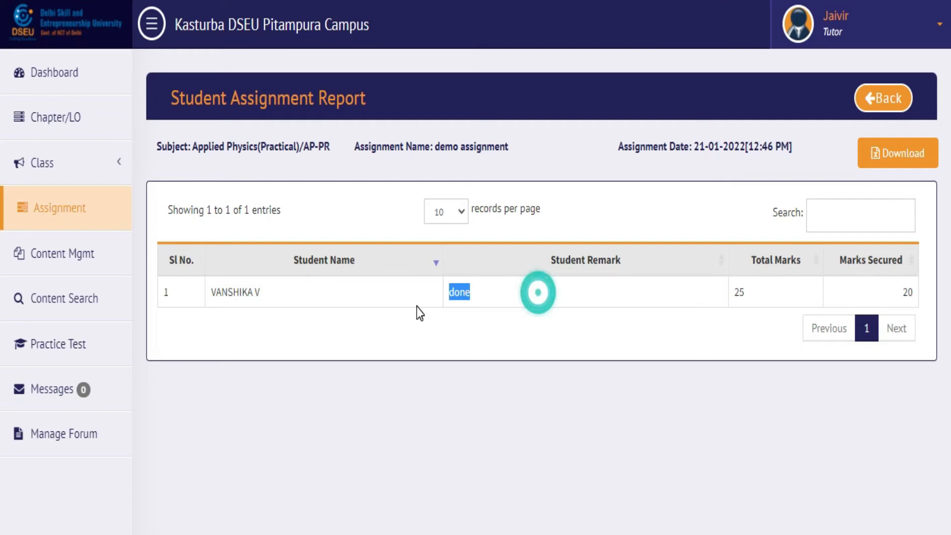
drag(760, 294, 732, 294)
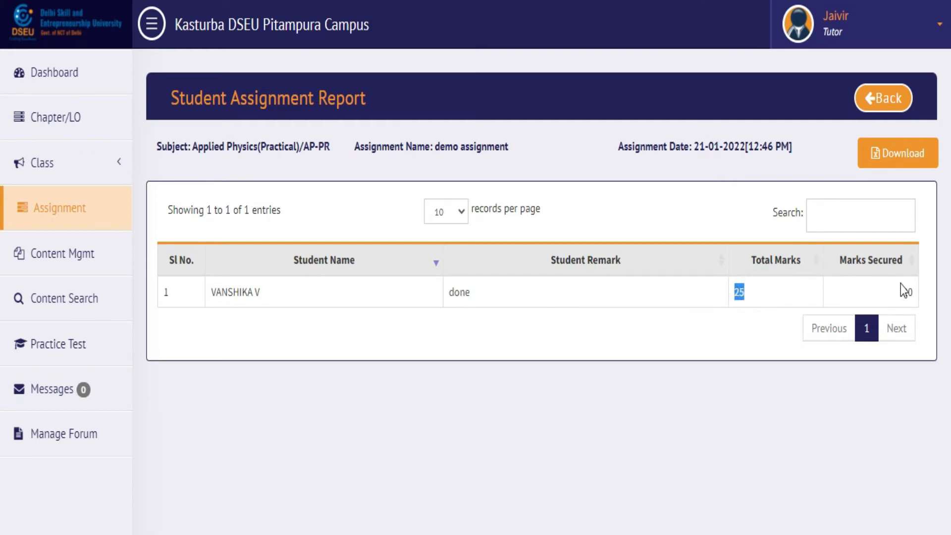
drag(900, 292, 917, 293)
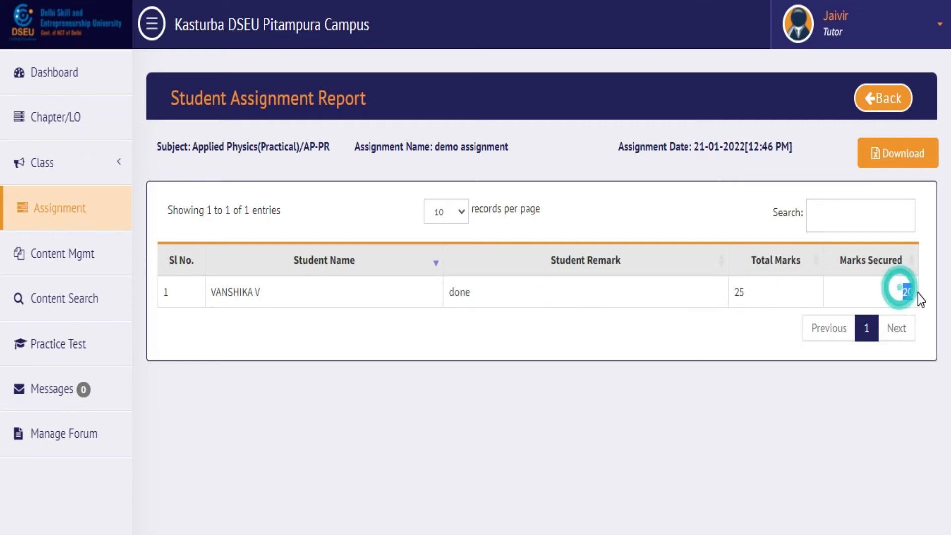
click(809, 304)
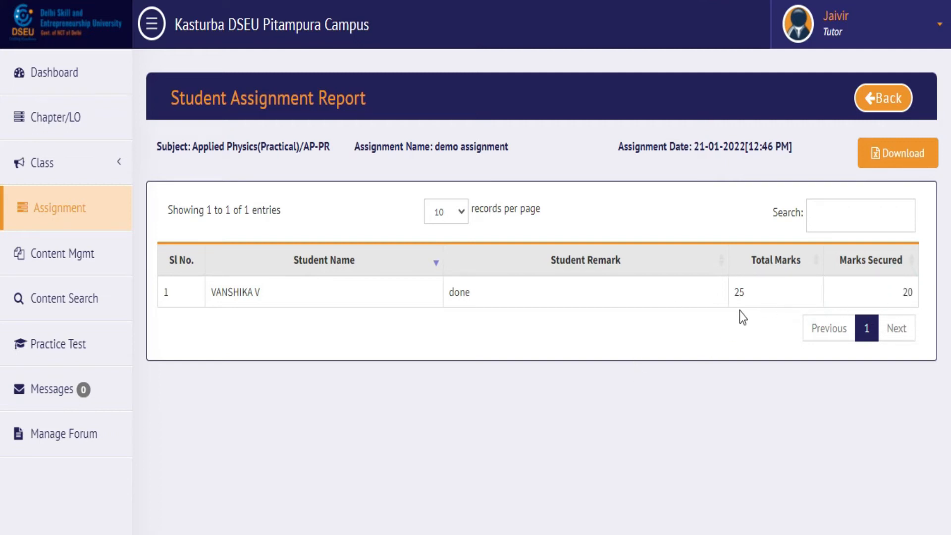
Step: Download the report as a spreadsheet and open the downloaded file in Excel
click(894, 158)
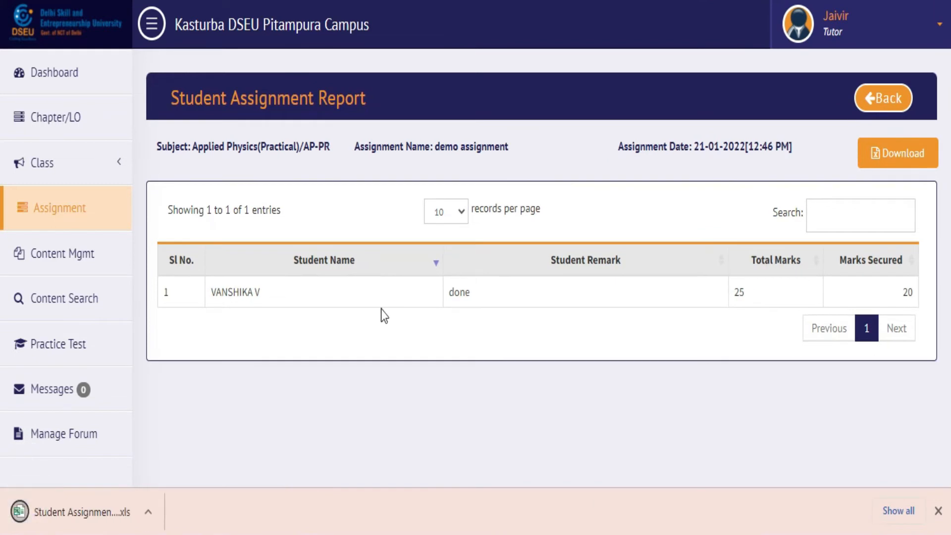
click(106, 508)
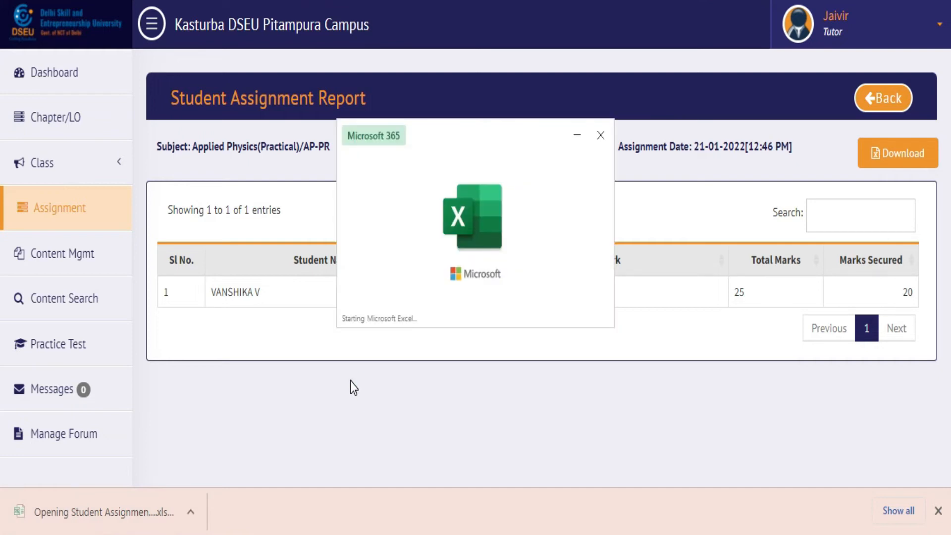
click(143, 210)
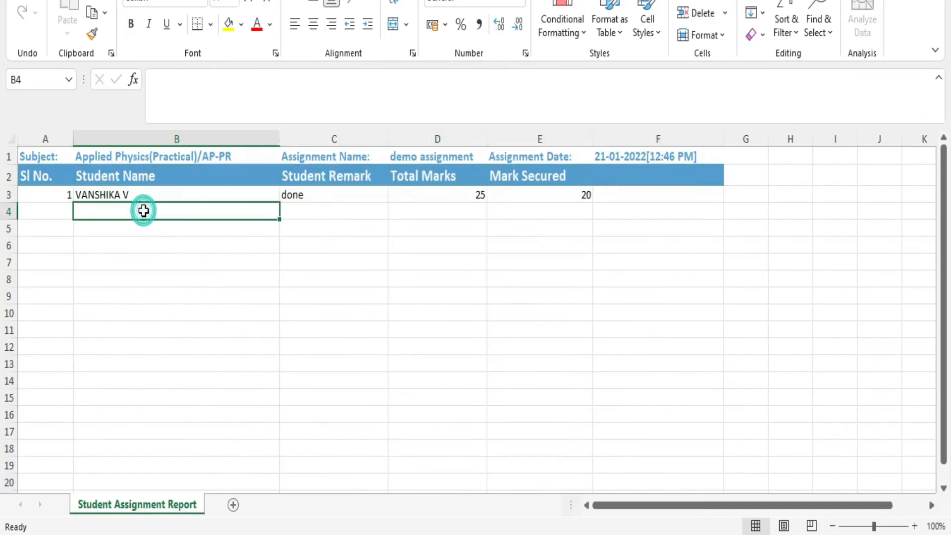
Step: Review the Student Remark, Total Marks and Mark Secured columns, then close Excel
click(308, 205)
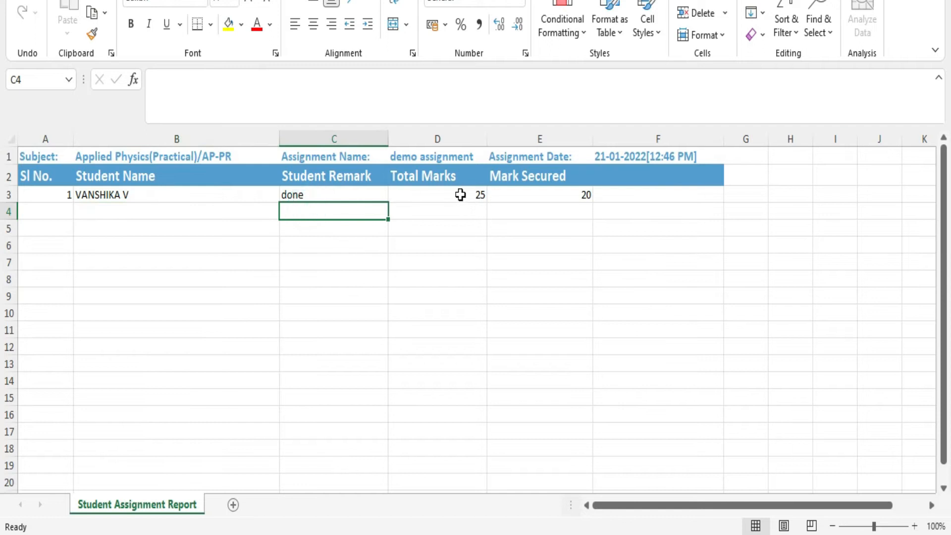
click(474, 211)
click(559, 209)
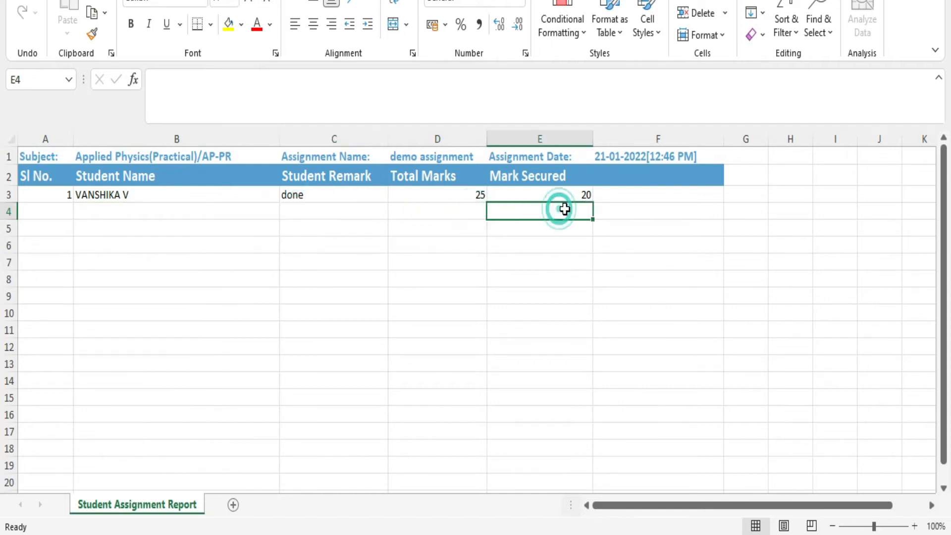
click(634, 208)
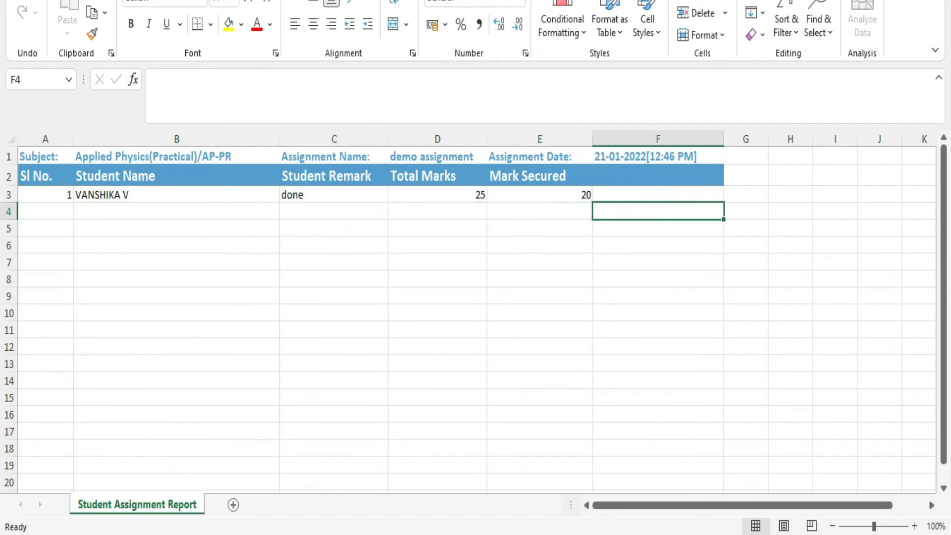
key(alt+F4)
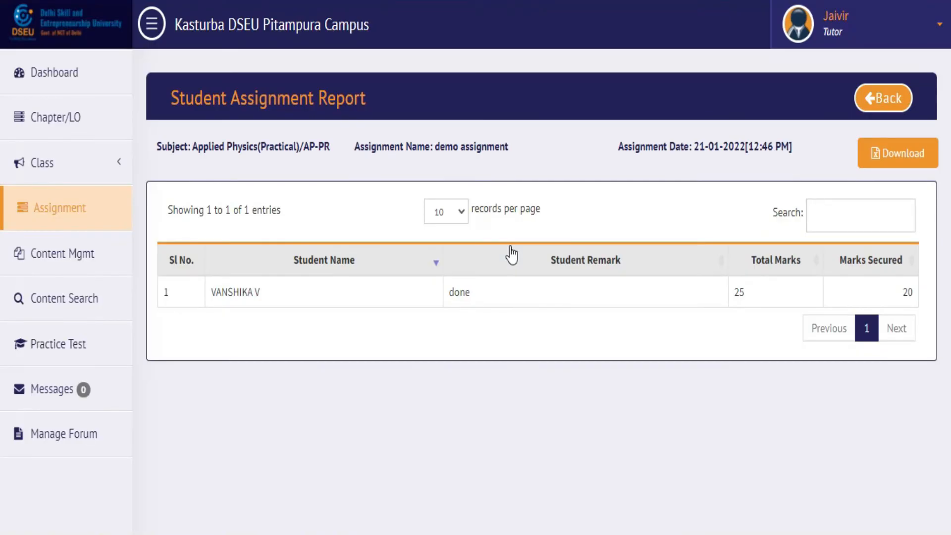
Step: Go back to Content Mgmt, select Applied Physics(Practical) and open its chapter management
click(880, 100)
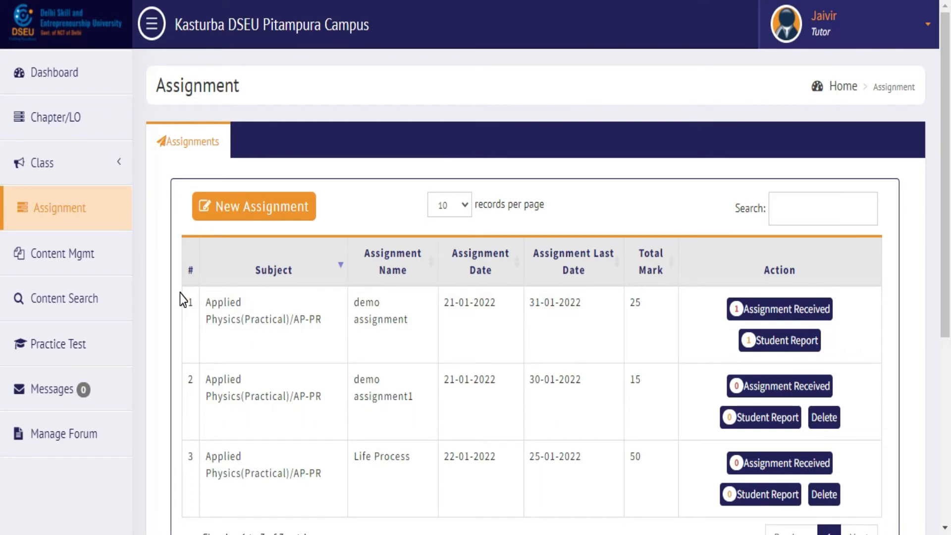
click(101, 268)
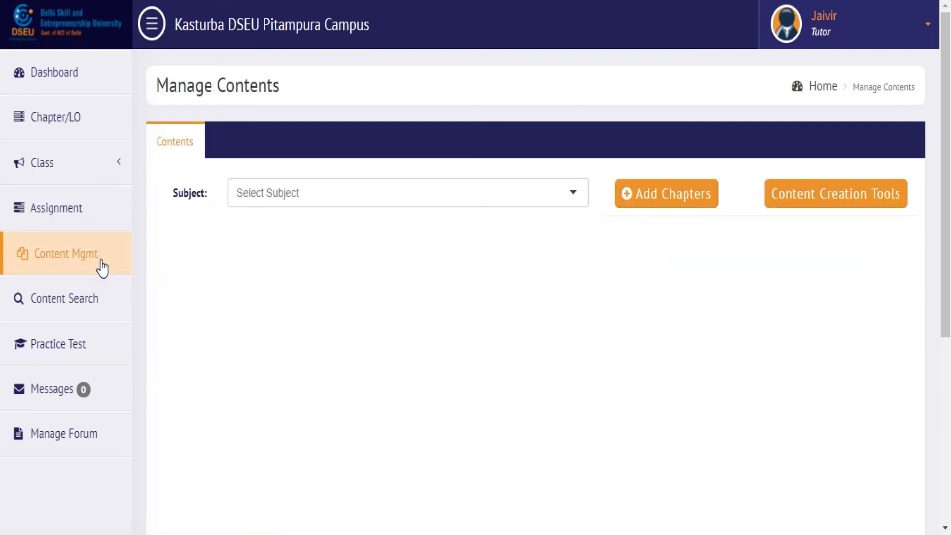
click(322, 195)
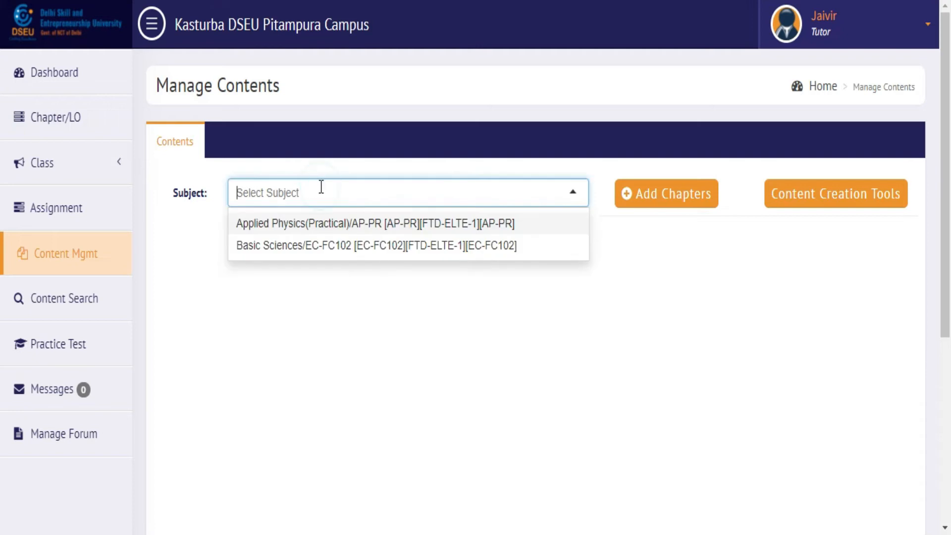
click(357, 225)
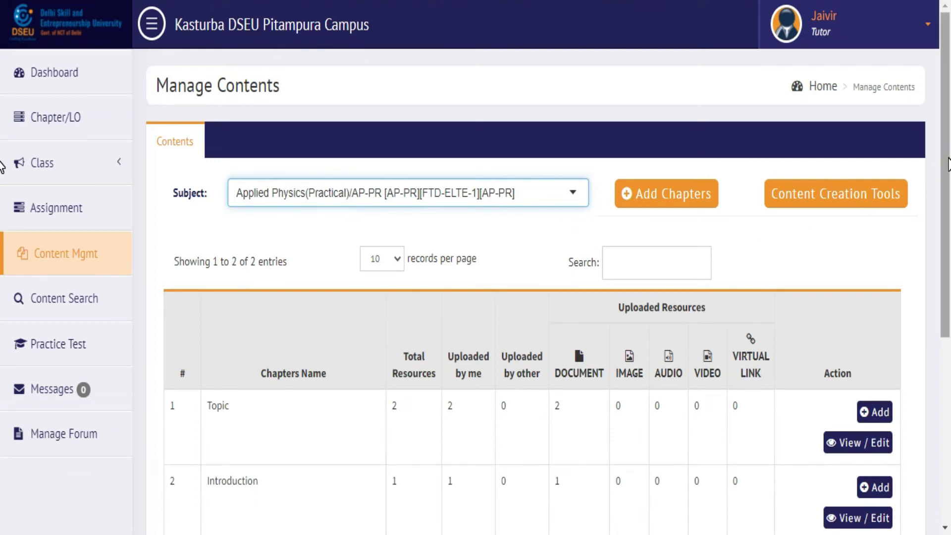
scroll(2, 207, down, 1)
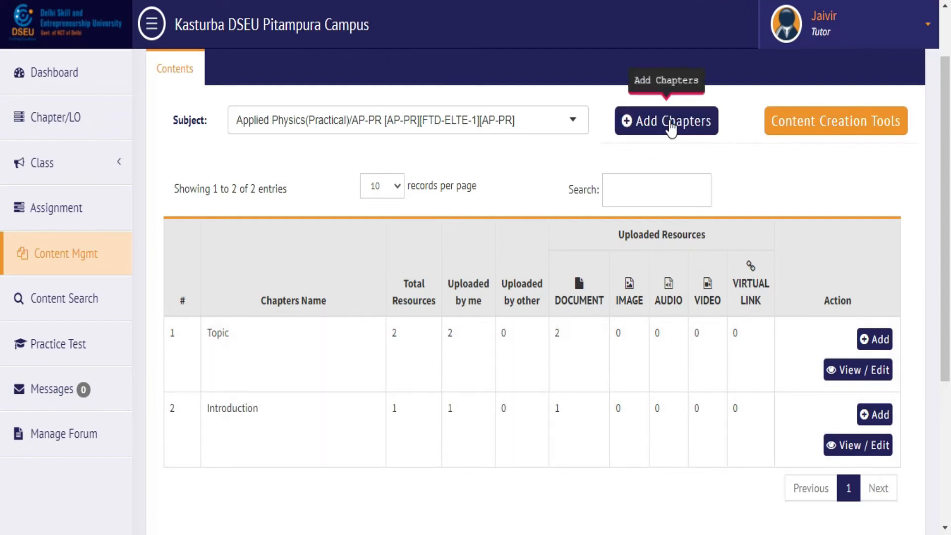
click(669, 121)
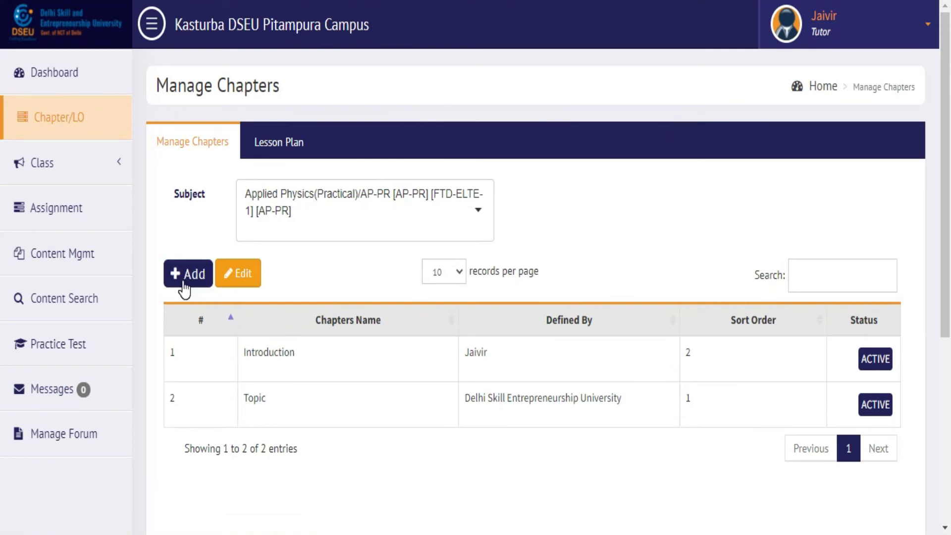
click(116, 256)
click(483, 196)
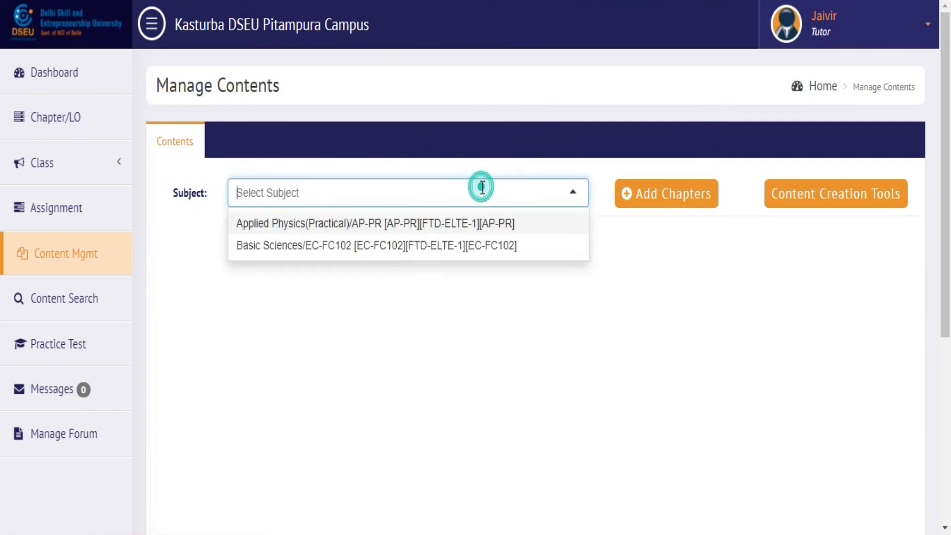
click(439, 224)
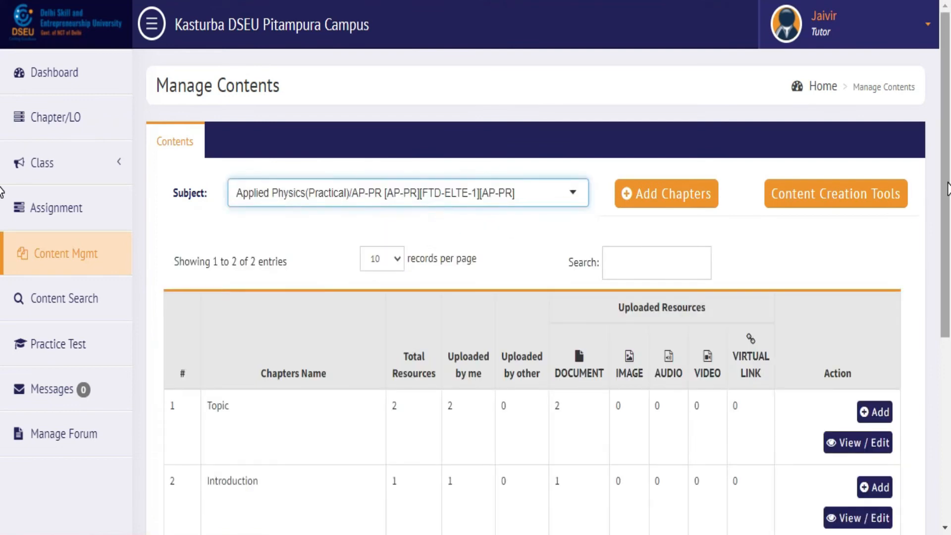
scroll(451, 297, down, 3)
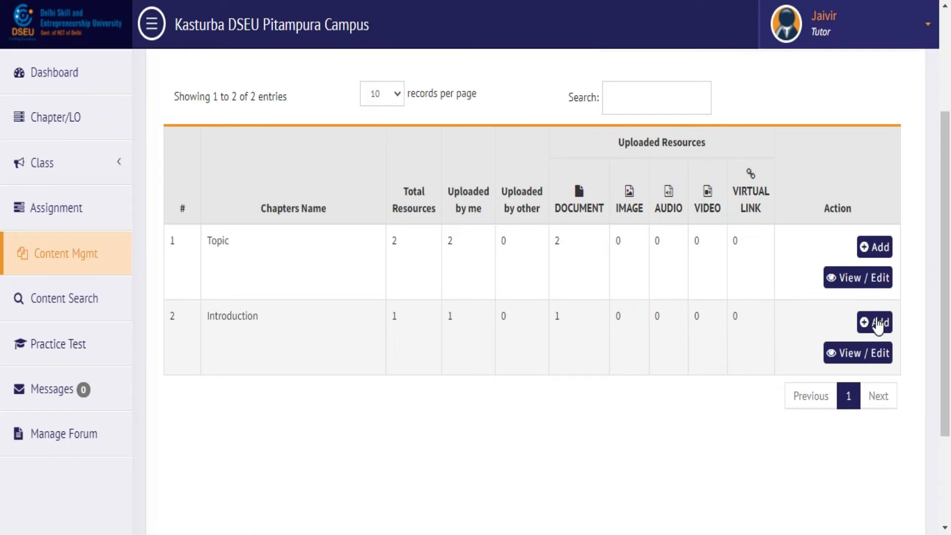
Step: Start adding new content to the Introduction chapter and highlight its subject and chapter details
click(878, 323)
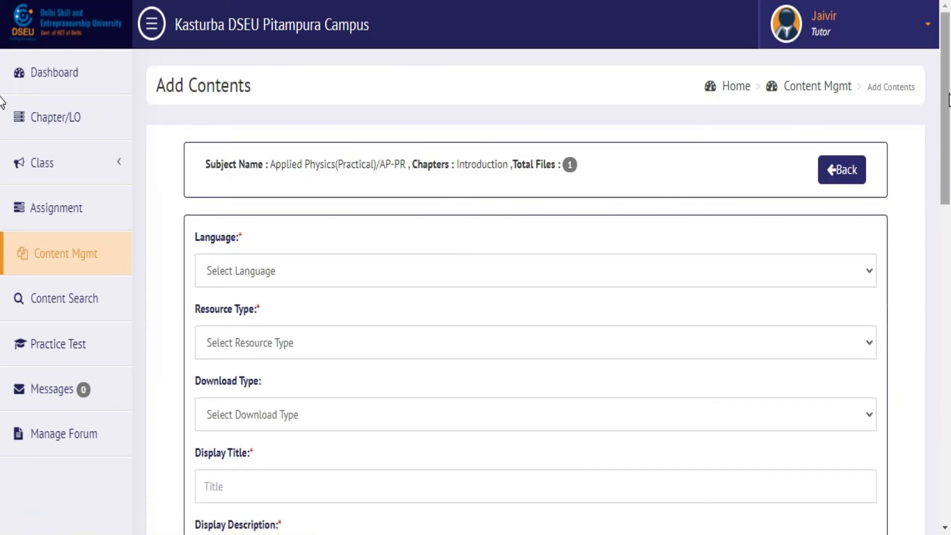
drag(947, 94, 949, 125)
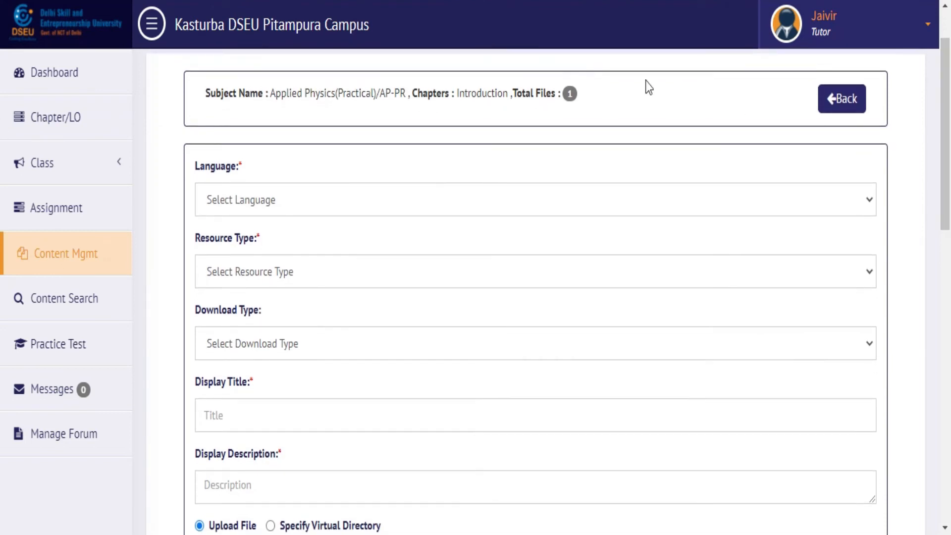
drag(204, 91, 513, 95)
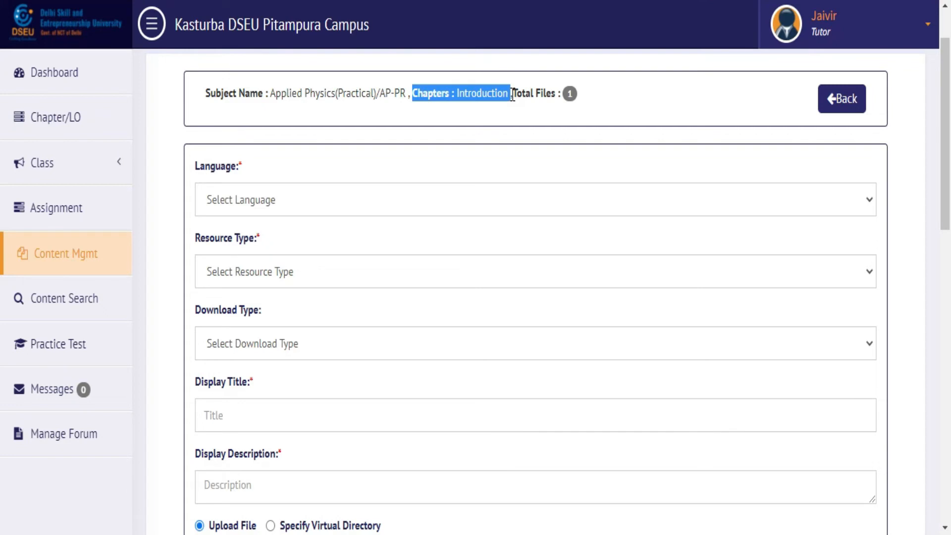
click(511, 112)
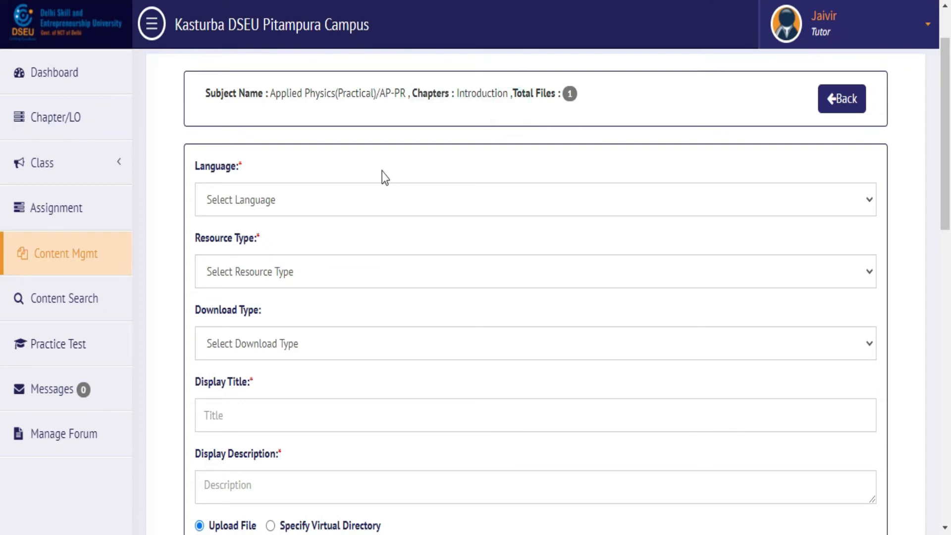
Step: Choose English language, Digital Contents resource type and Non Downloadable download type
click(343, 204)
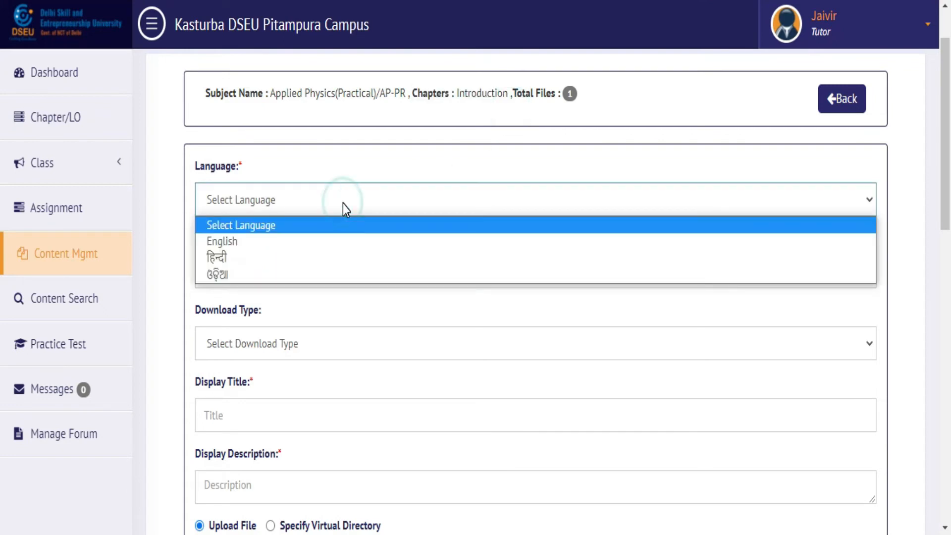
click(322, 241)
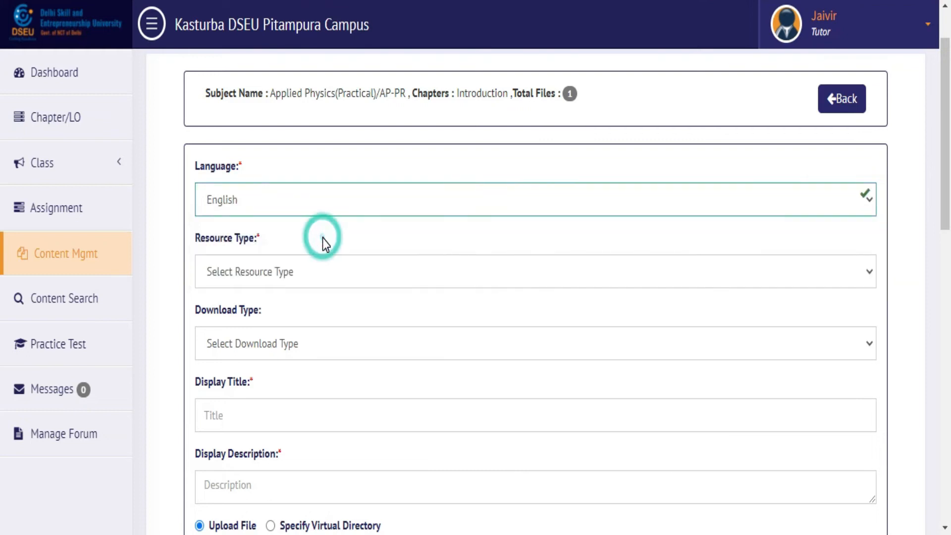
click(365, 198)
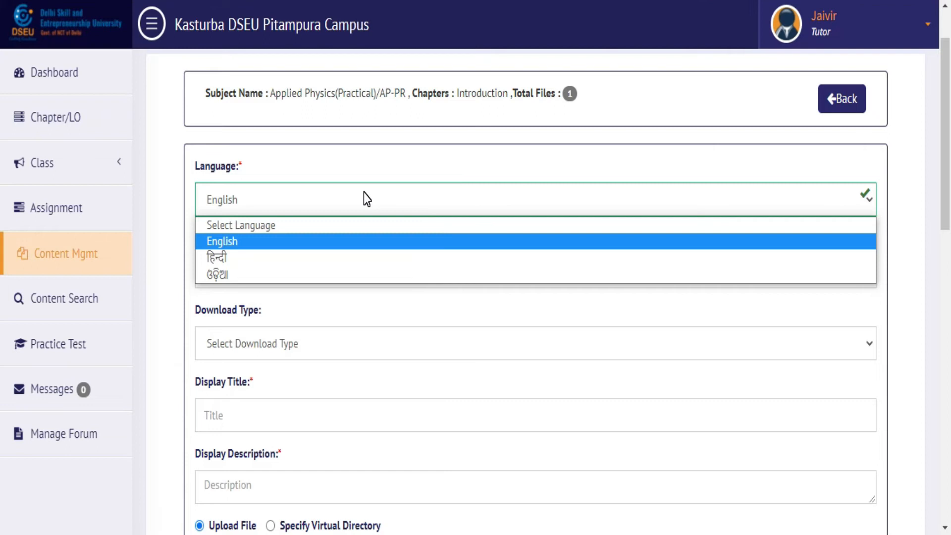
click(343, 241)
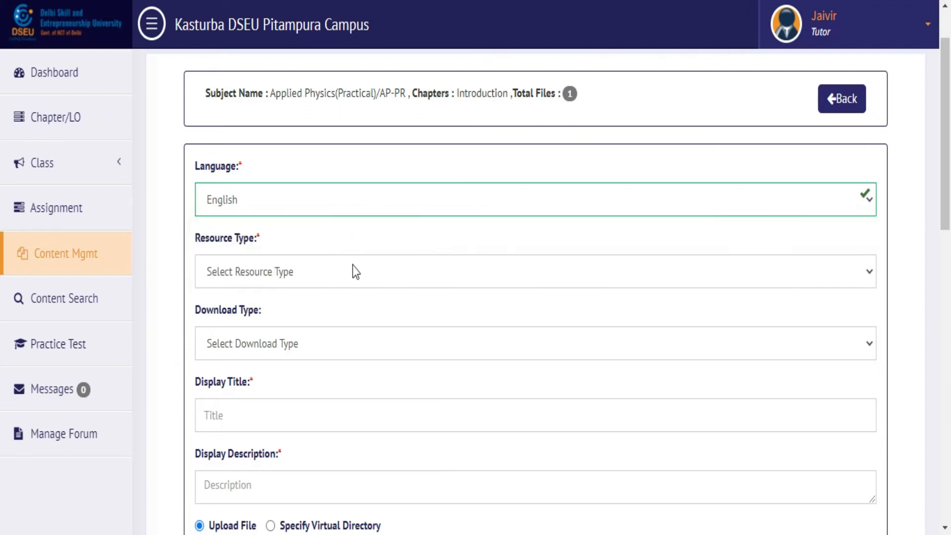
click(363, 278)
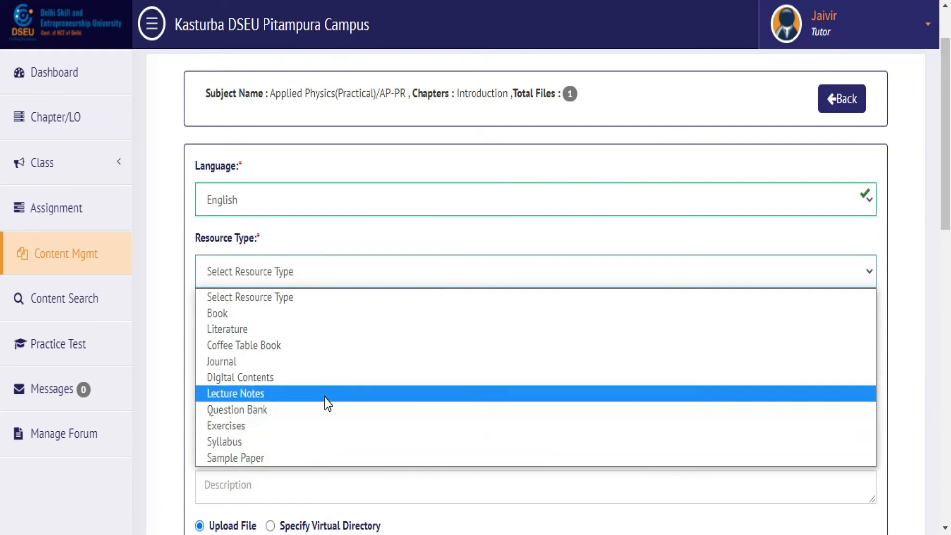
click(328, 383)
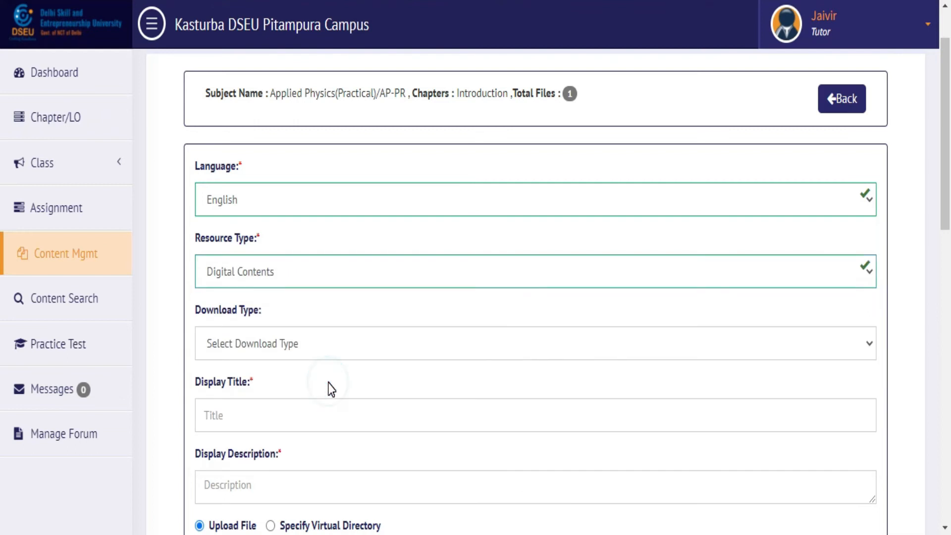
click(349, 345)
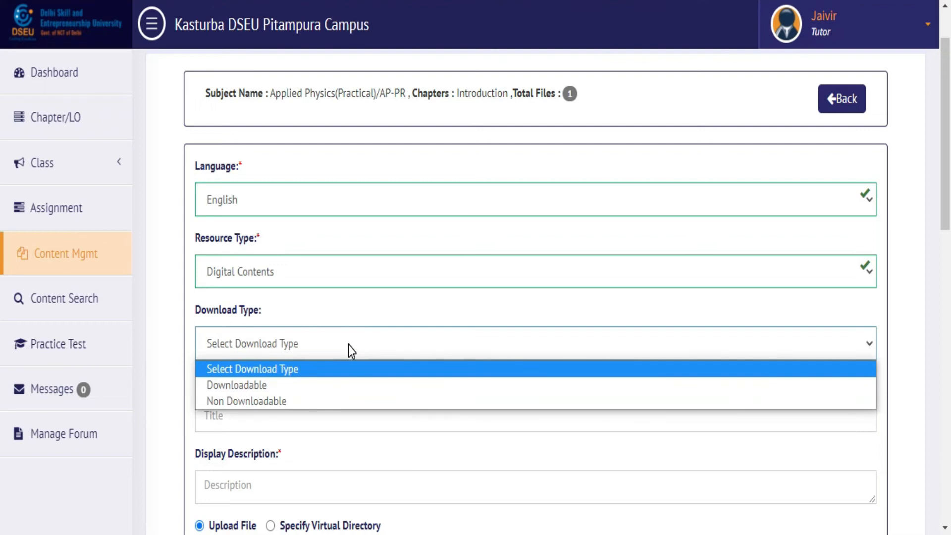
click(322, 400)
click(325, 425)
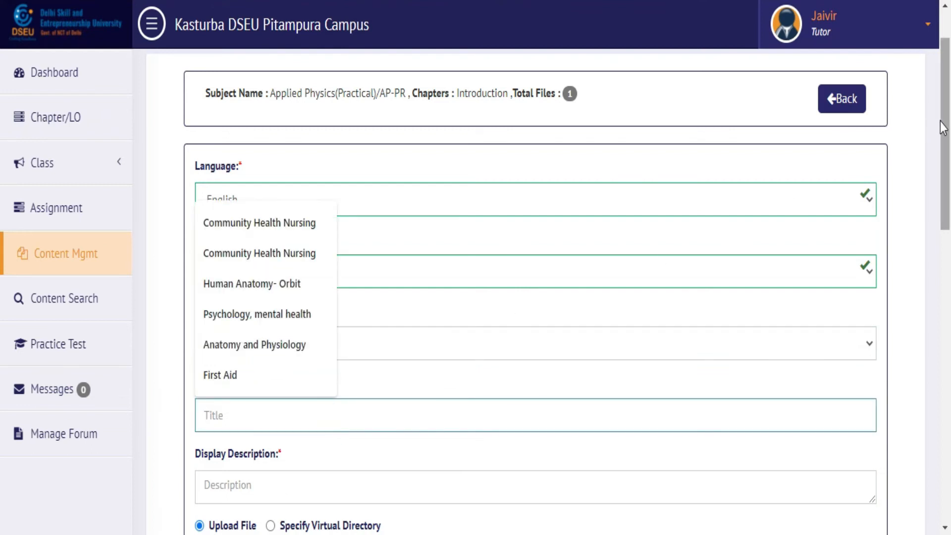
scroll(943, 128, down, 3)
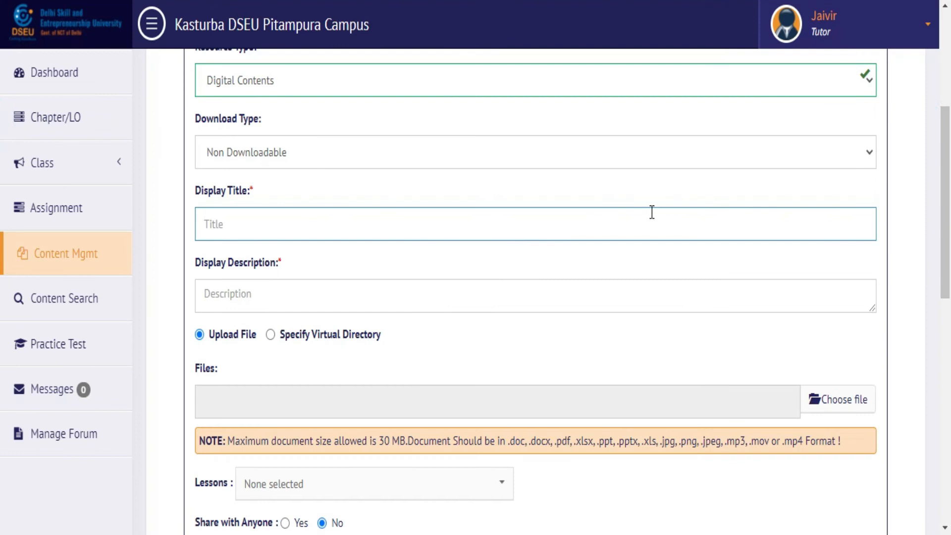
Step: Enter 'Tille' as the display title and move to the description field
text(Til)
text(le)
click(469, 293)
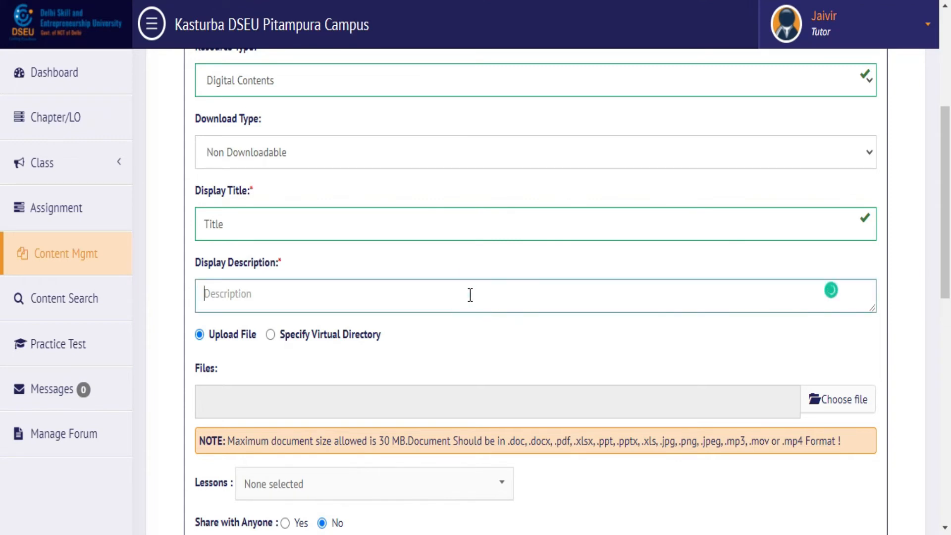
drag(947, 200, 947, 258)
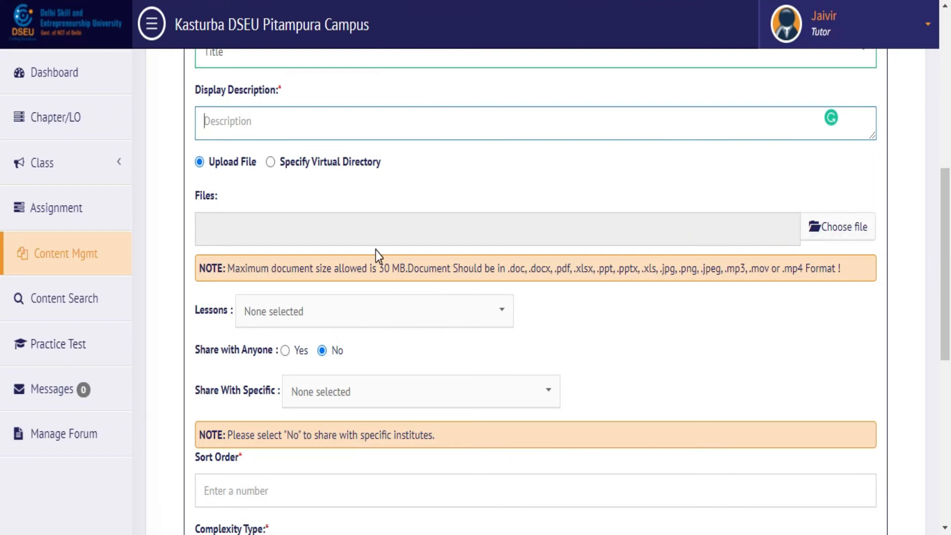
Step: Highlight the allowed file formats and the 30 MB maximum size in the note
drag(510, 268, 610, 268)
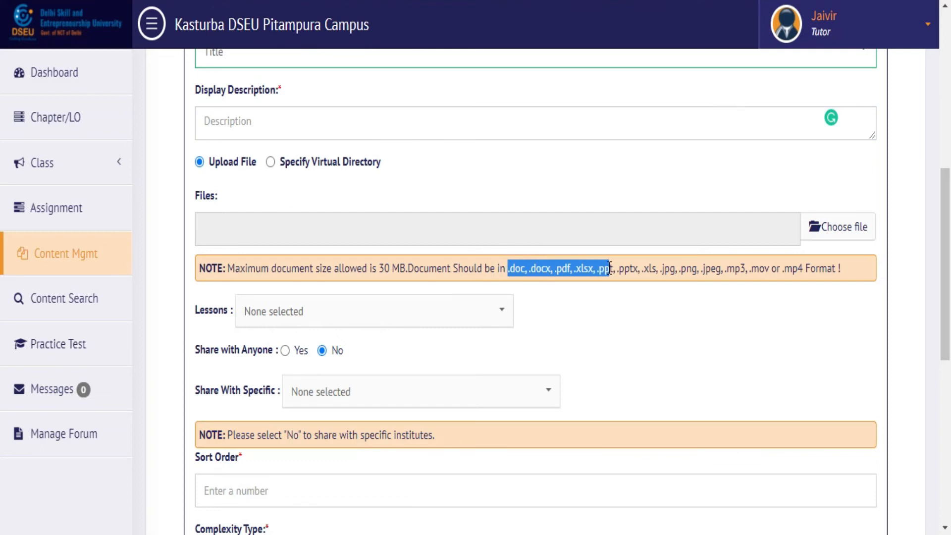
click(636, 268)
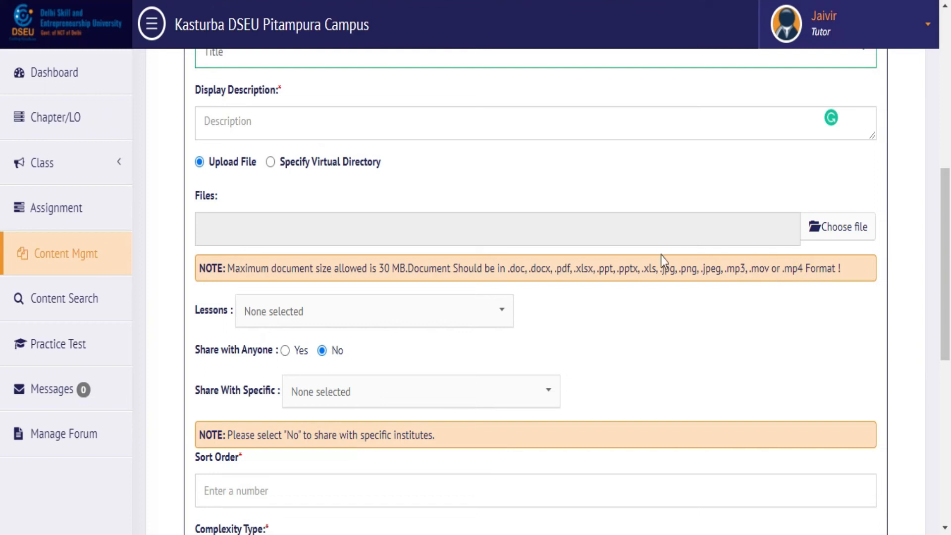
drag(283, 270, 396, 264)
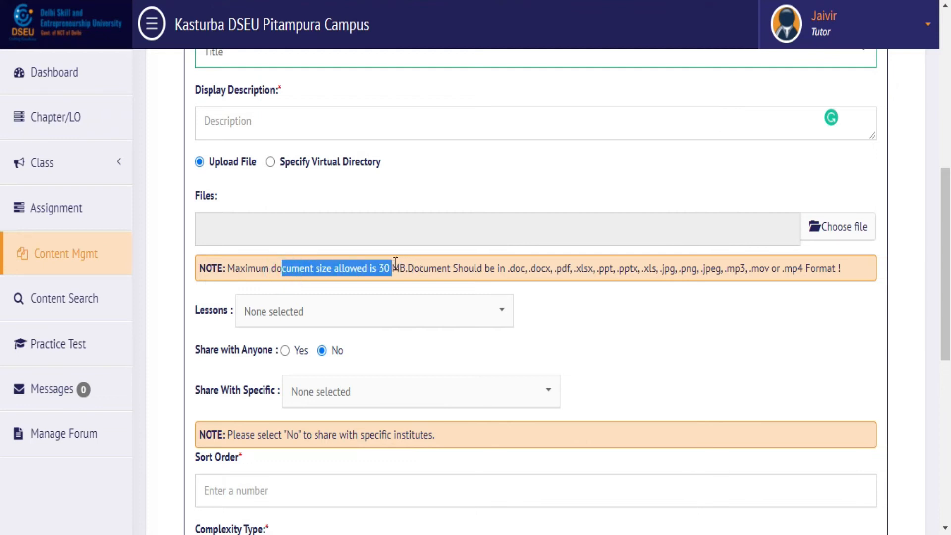
click(395, 264)
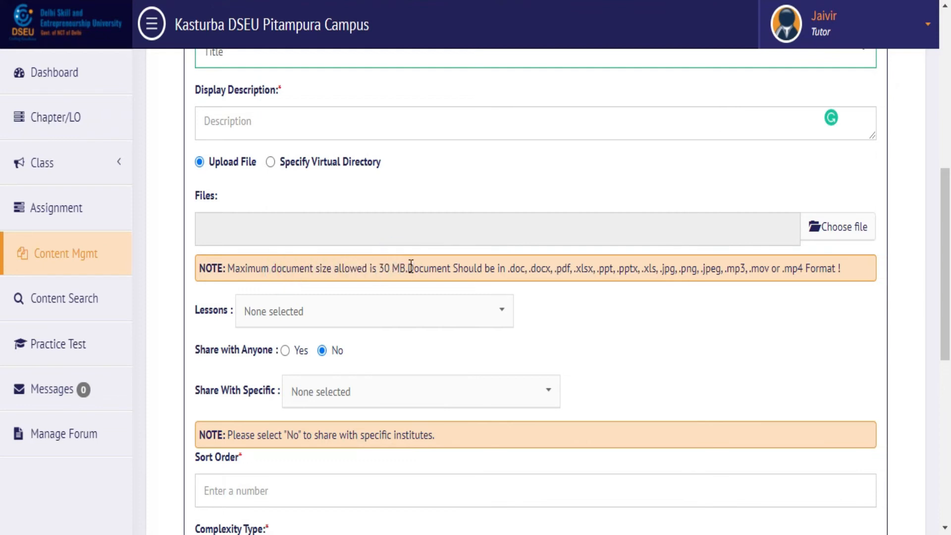
drag(407, 268, 381, 268)
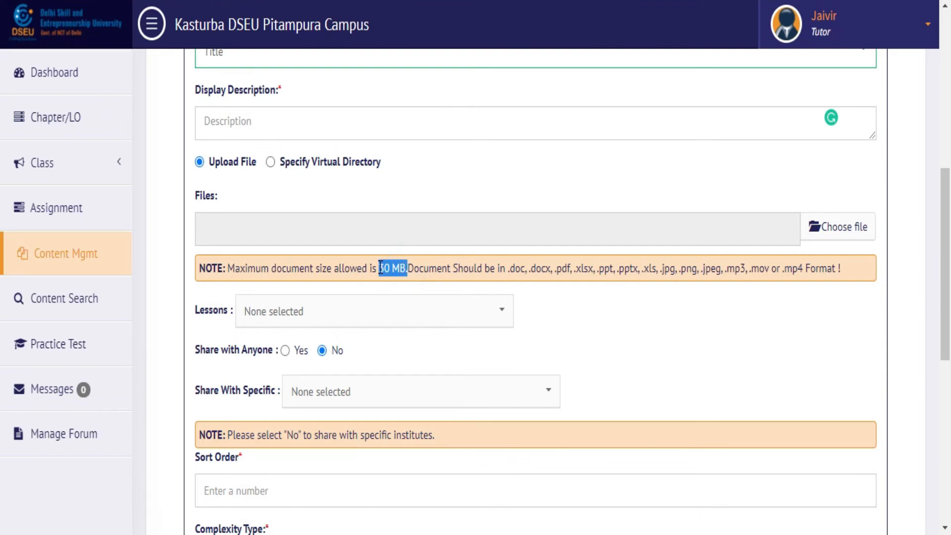
click(470, 267)
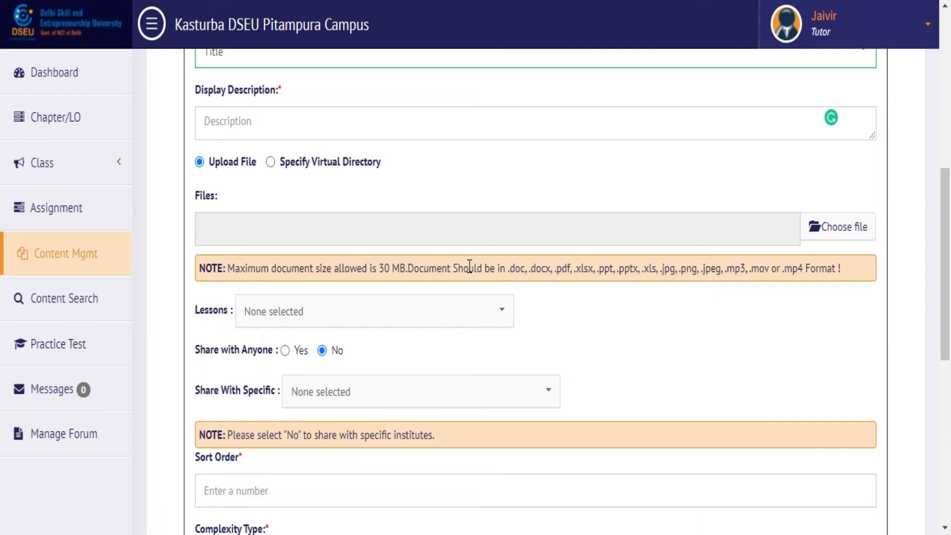
Step: Attach jpg.jpg from the Downloads folder as the file to upload
click(842, 233)
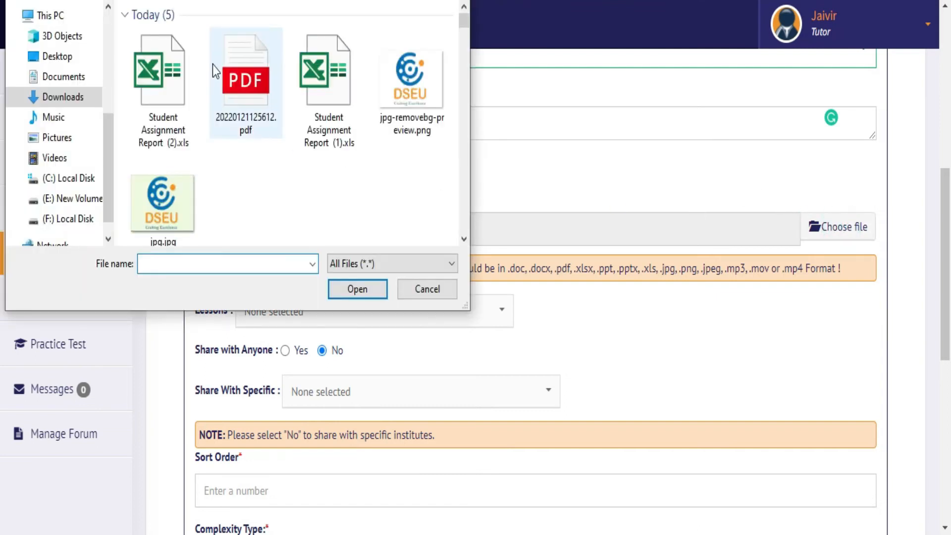
click(188, 174)
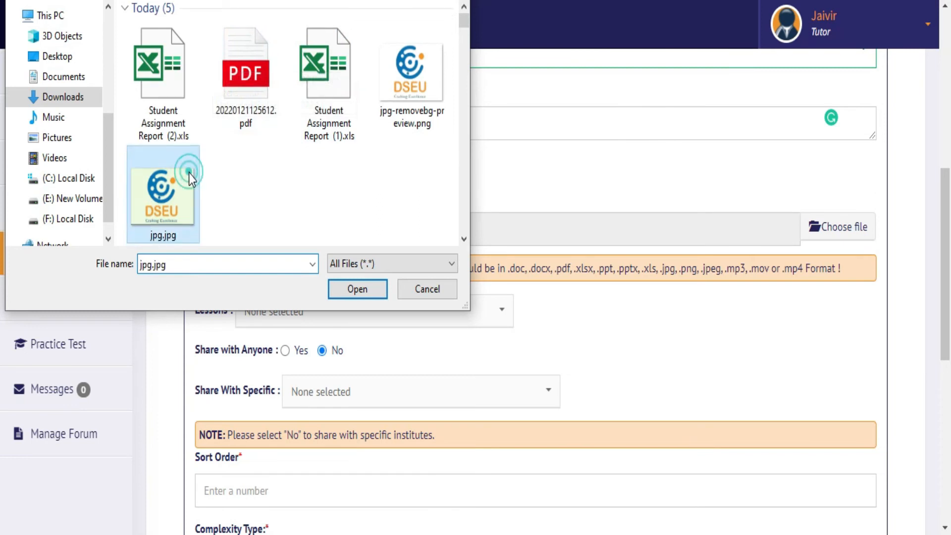
click(364, 289)
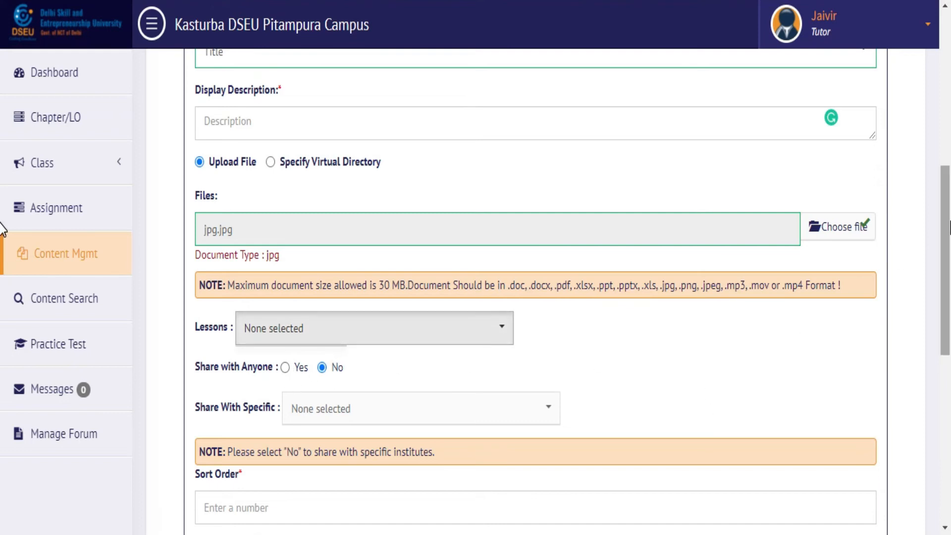
drag(949, 222, 947, 248)
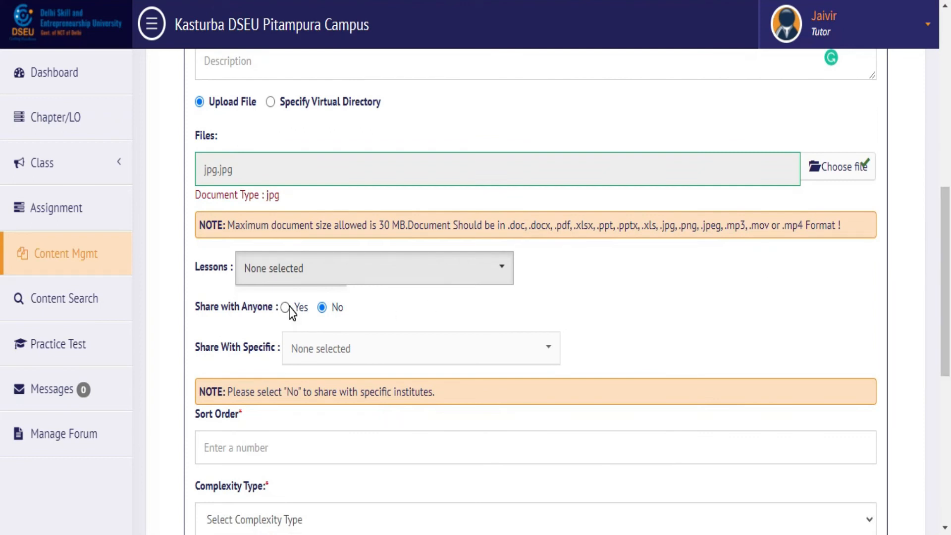
Step: Switch Share with Anyone to Yes and back to No
click(329, 311)
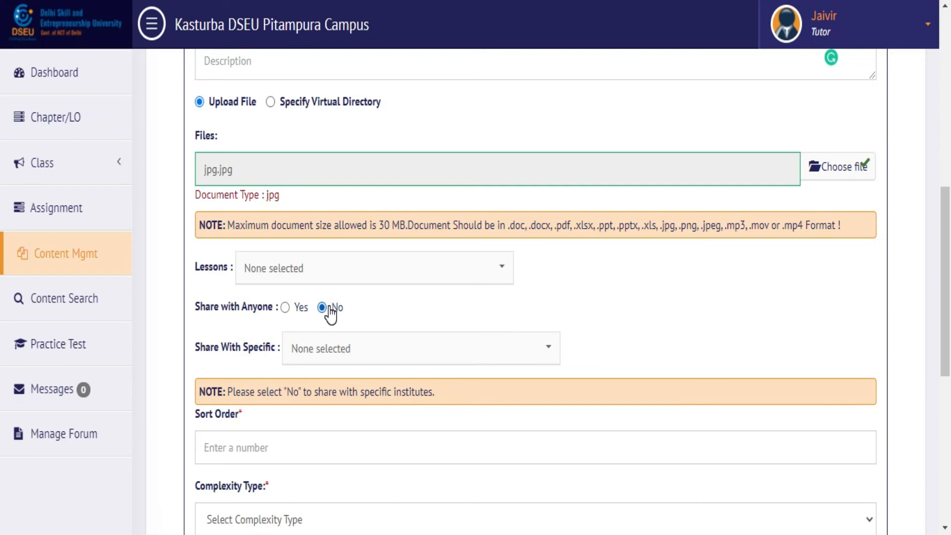
click(286, 308)
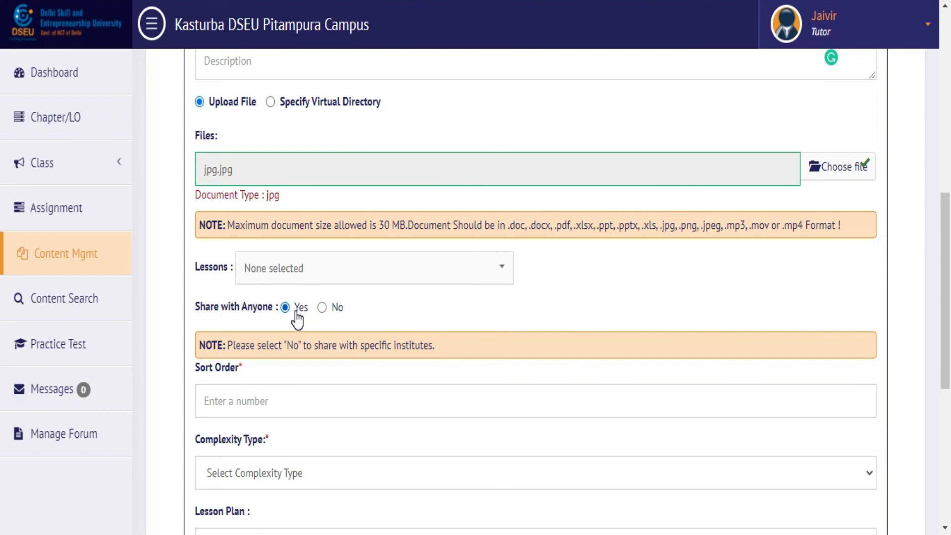
click(322, 308)
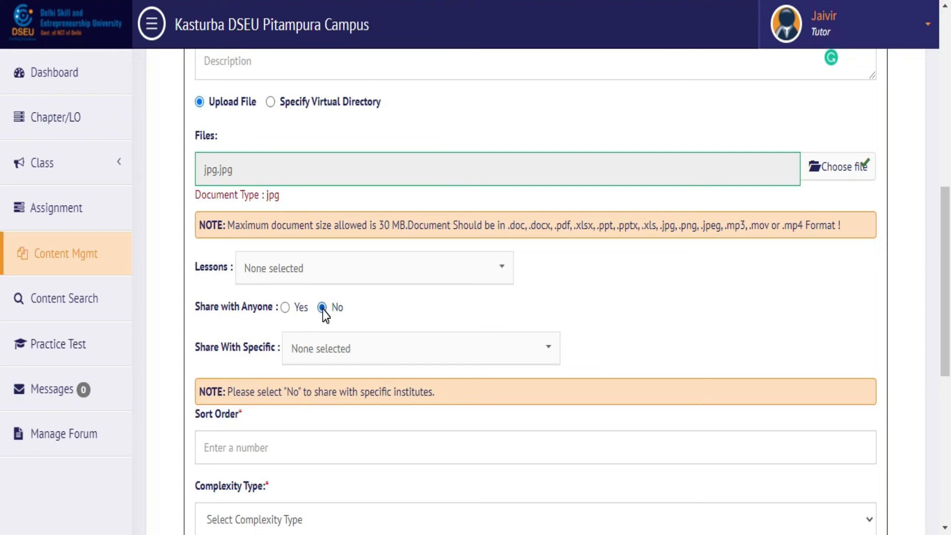
Step: Share specifically with DSEU Dwarka Campus and Meerabai DSEU Maharani Bagh Campus
click(334, 355)
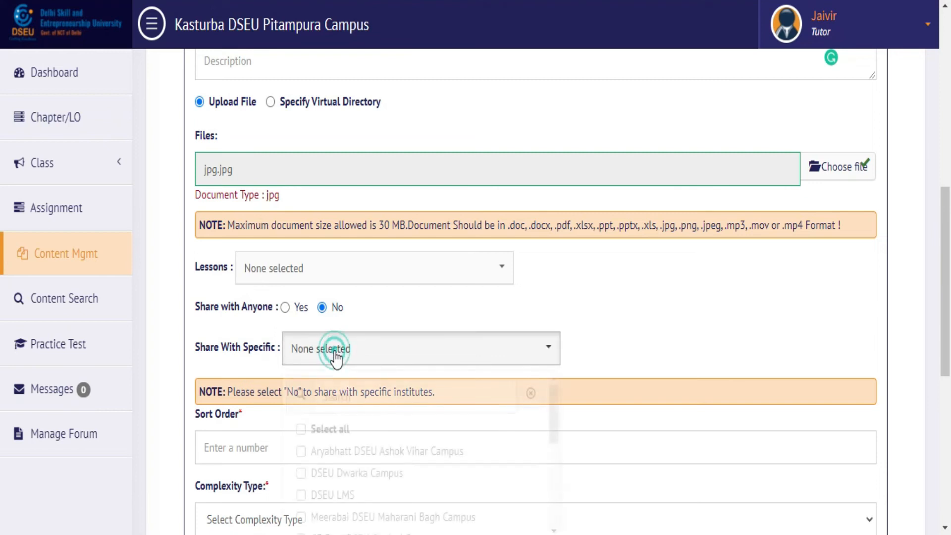
click(359, 469)
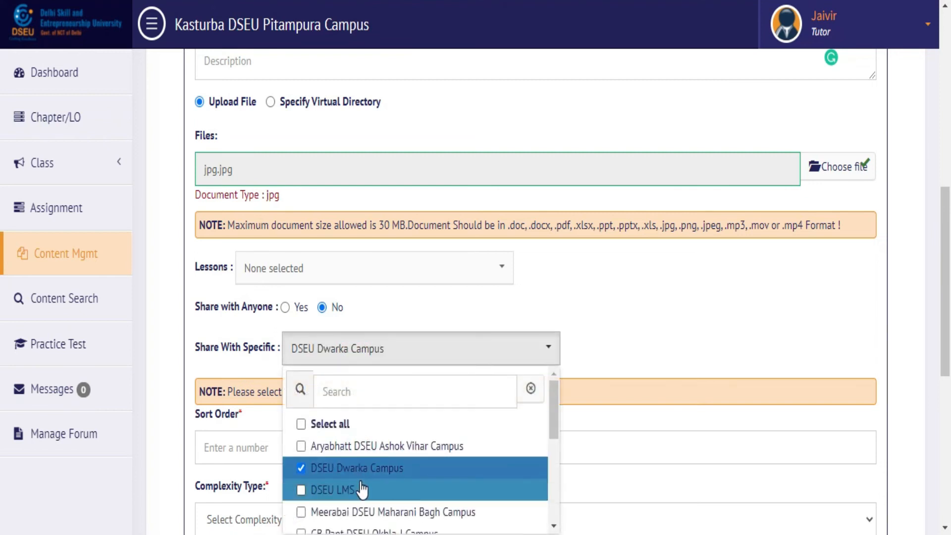
click(368, 513)
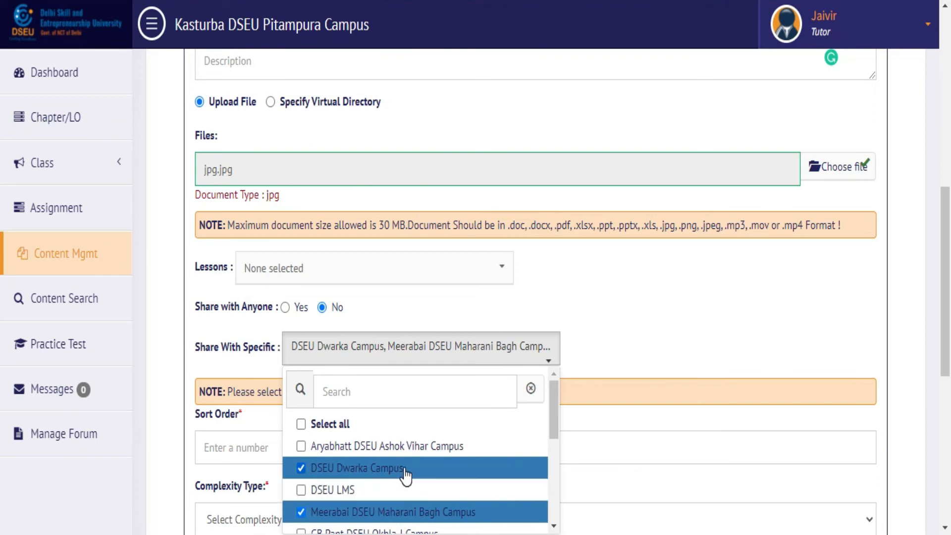
click(608, 341)
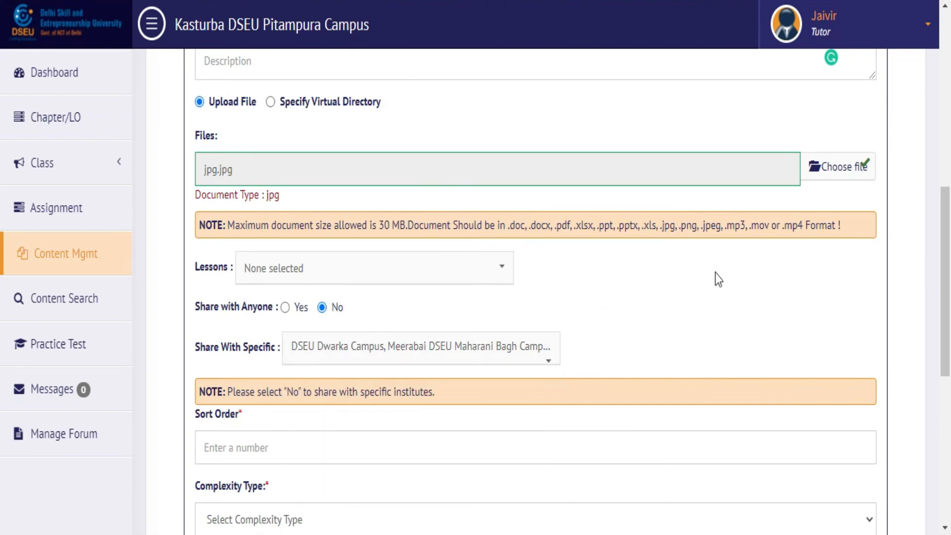
drag(946, 214, 947, 275)
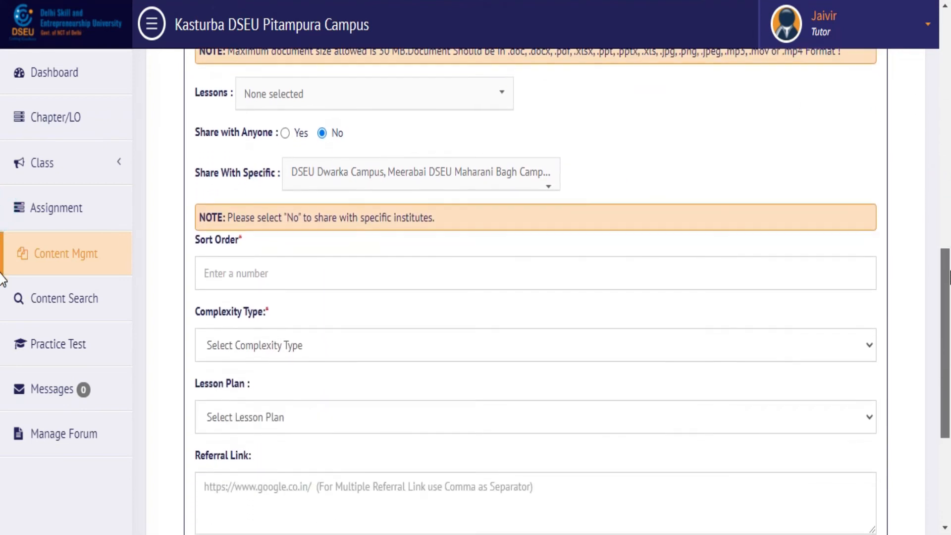
Step: Step through the Sort Order, Complexity Type and Lesson Plan fields, leaving them unchanged
click(671, 274)
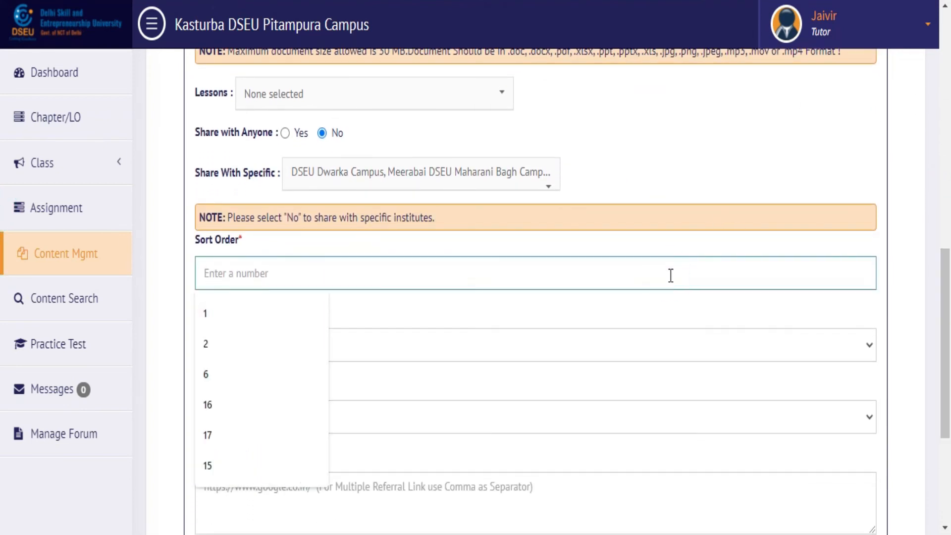
click(638, 337)
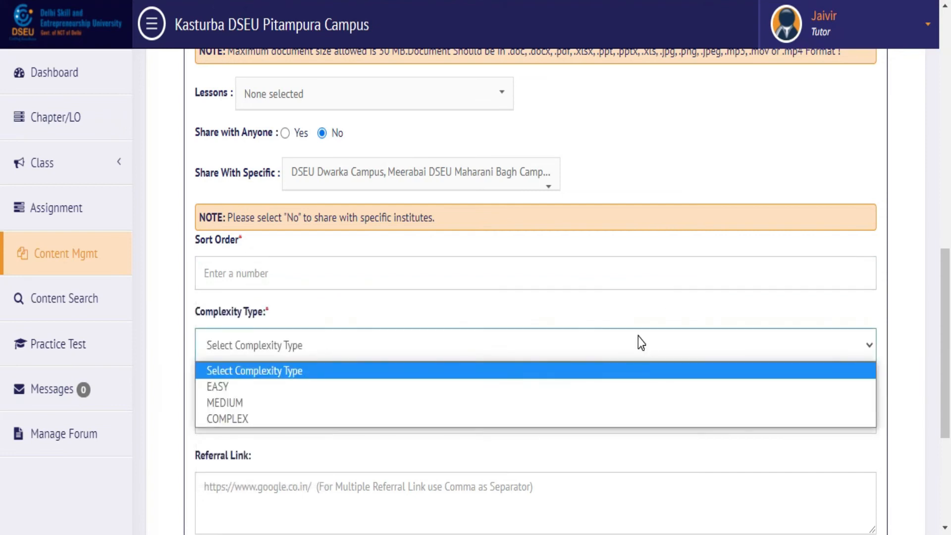
click(739, 303)
click(569, 429)
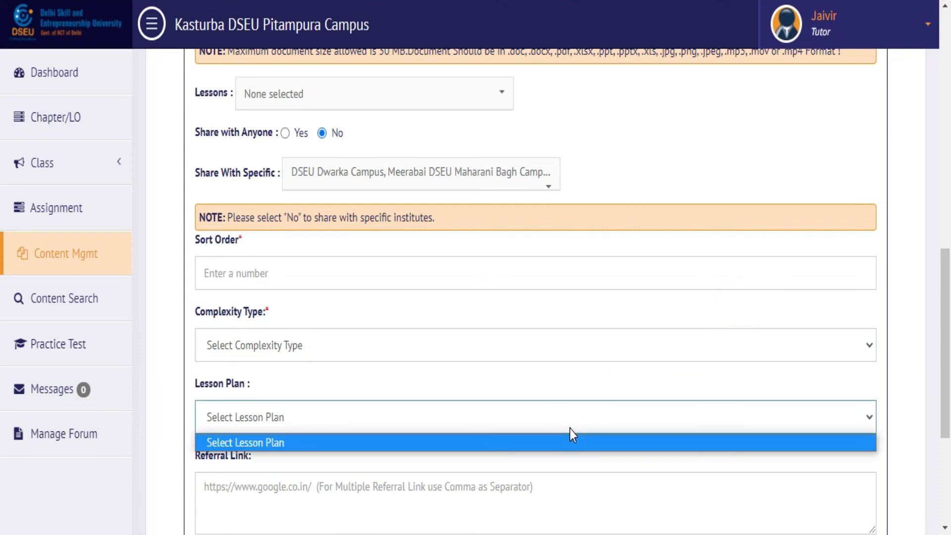
click(570, 429)
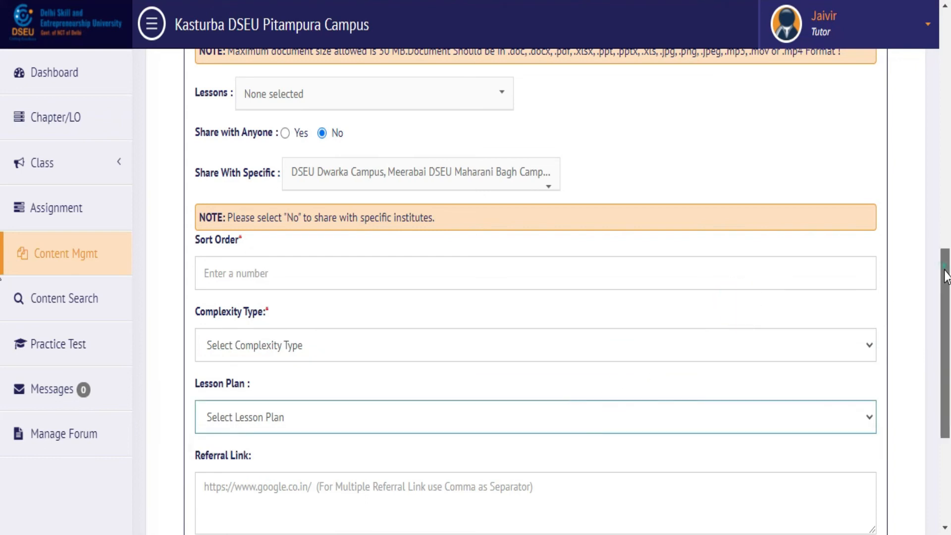
scroll(886, 298, down, 5)
Step: Pass the Referral Link and Tags/Keywords fields, save the content, and return to Manage Contents
click(621, 271)
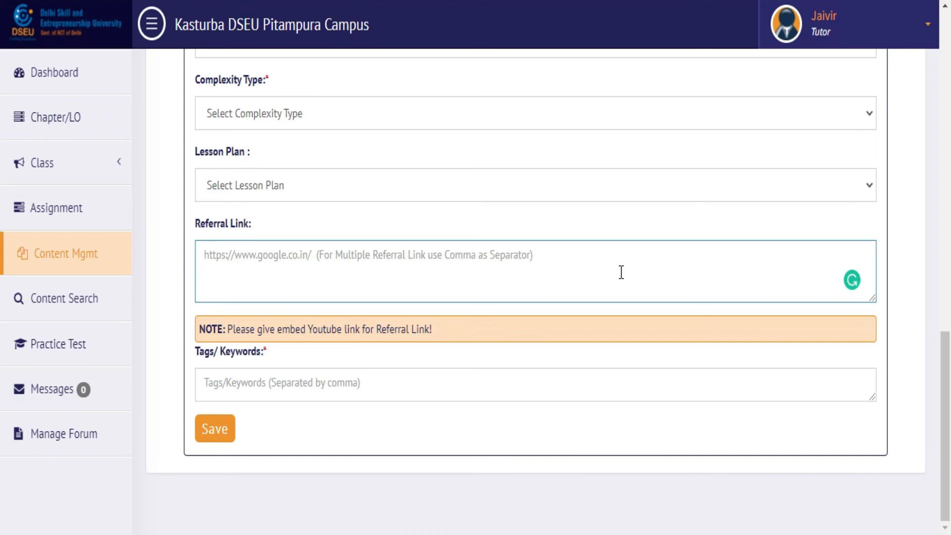
click(478, 387)
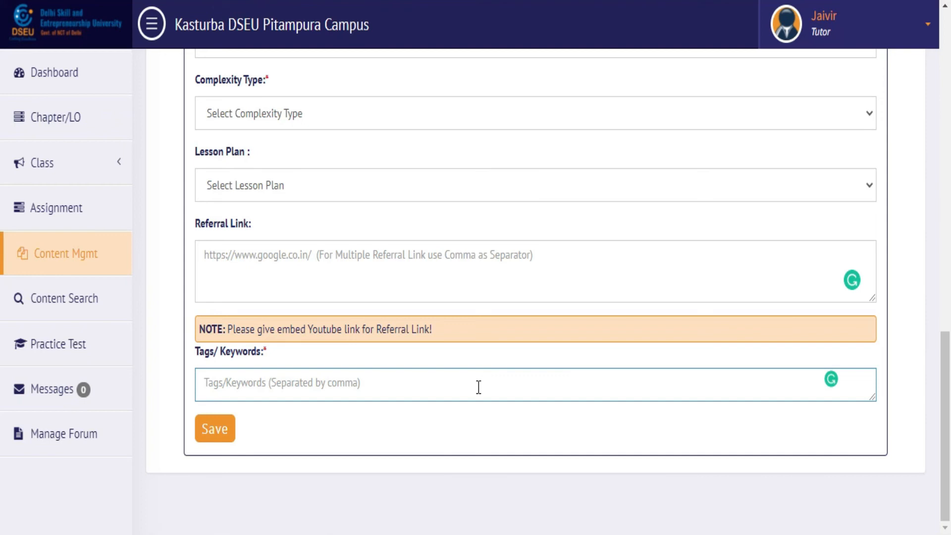
click(214, 431)
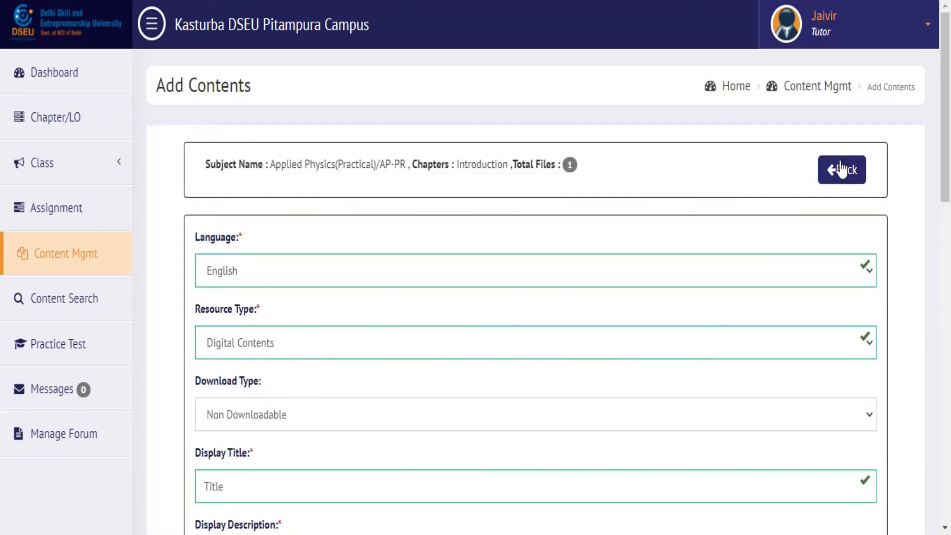
click(841, 172)
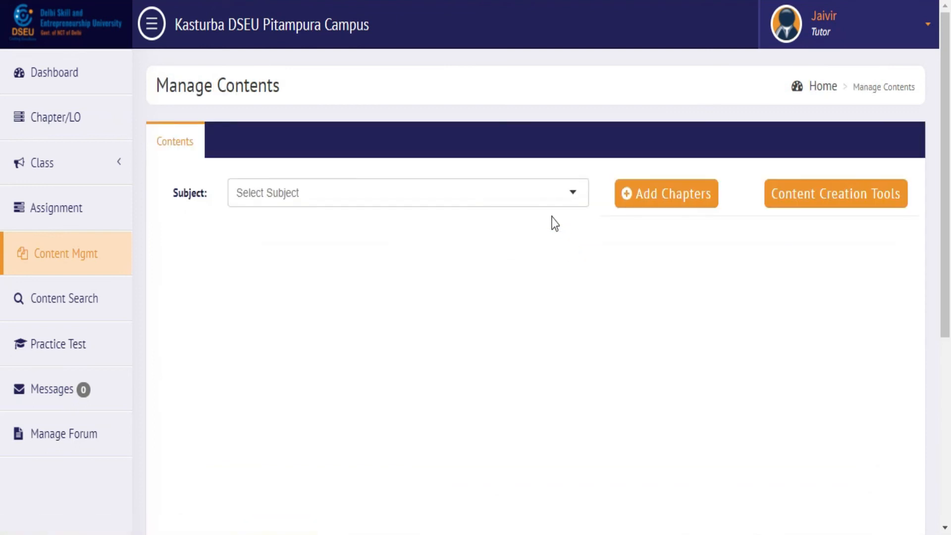
Step: Choose Applied Physics in the Subject dropdown and scroll down to its chapter list
click(542, 196)
click(480, 226)
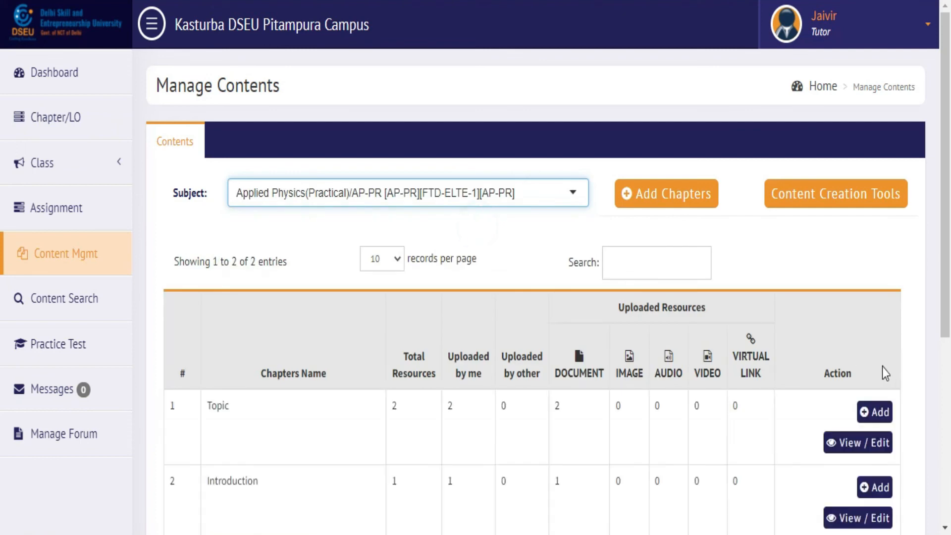
scroll(3, 285, down, 2)
drag(950, 276, 947, 318)
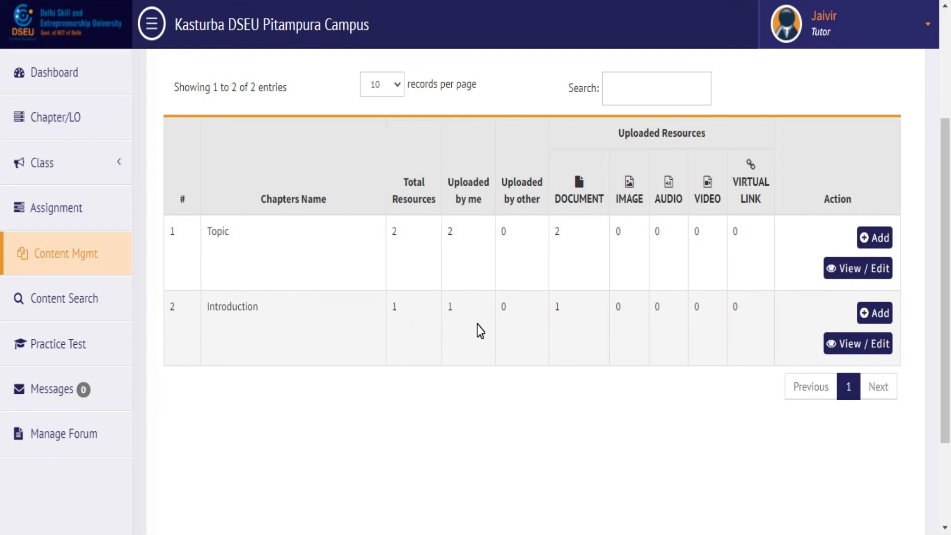
Step: Highlight the Introduction row's uploaded-by-me, uploaded-by-other and document counts, then clear the highlight
double_click(458, 306)
double_click(510, 314)
double_click(560, 314)
click(564, 314)
Step: View Introduction's uploaded file, cancel its deletion at the confirmation, and return to content management
click(850, 347)
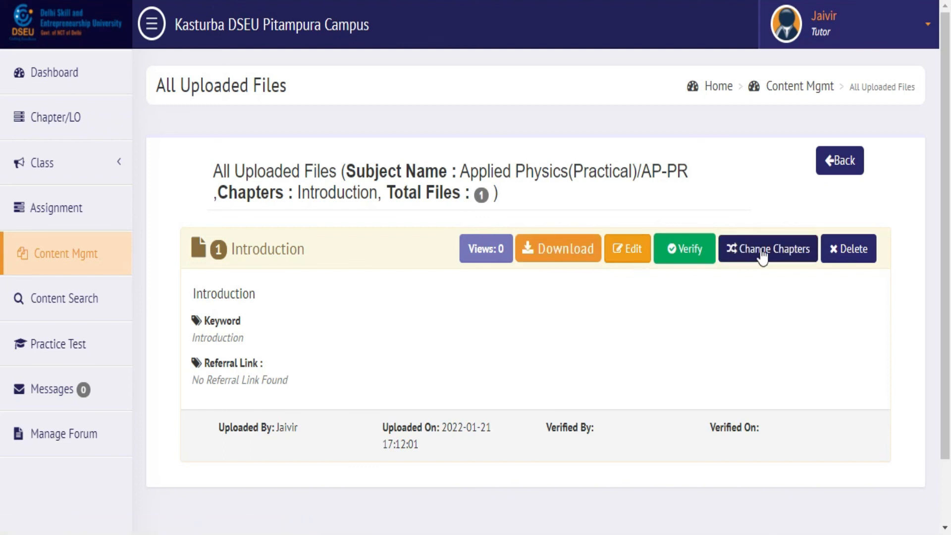
click(840, 251)
click(583, 210)
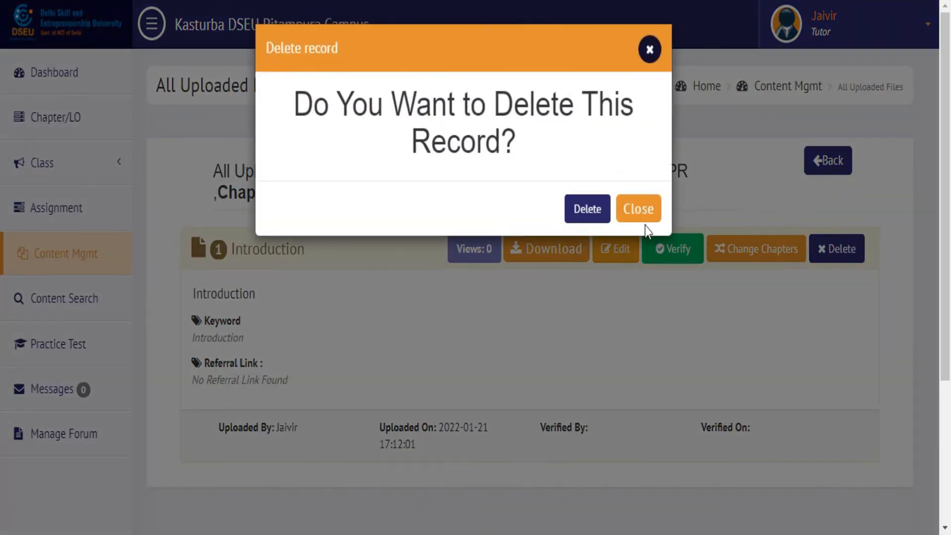
click(624, 211)
click(623, 210)
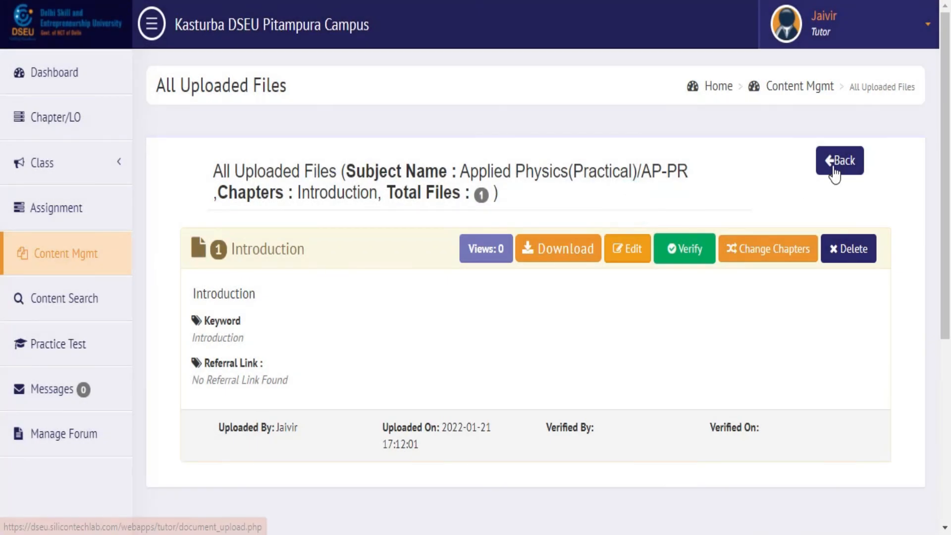
click(834, 172)
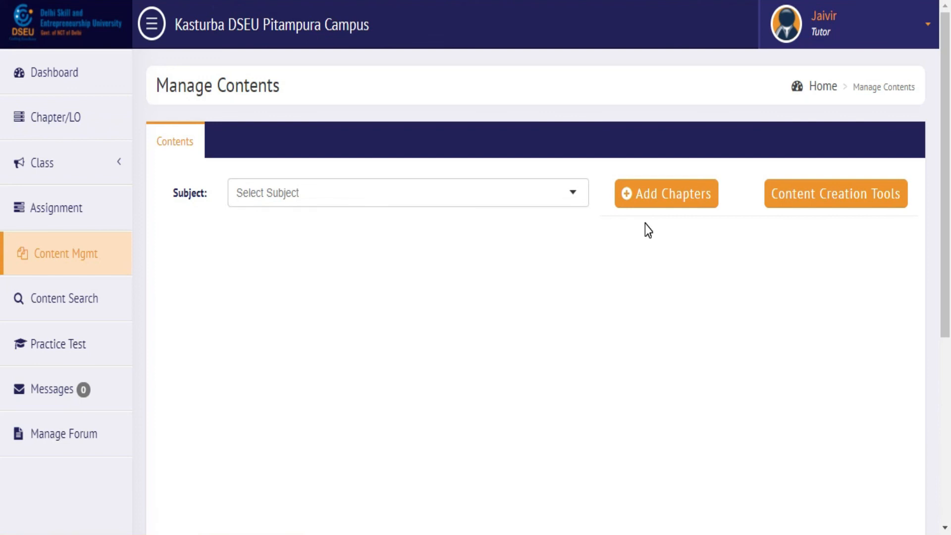
click(820, 202)
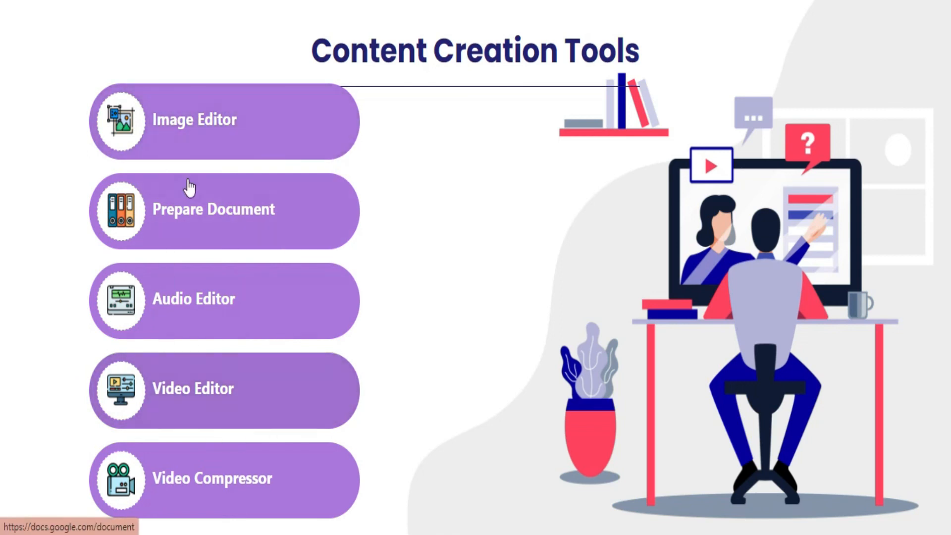
click(249, 129)
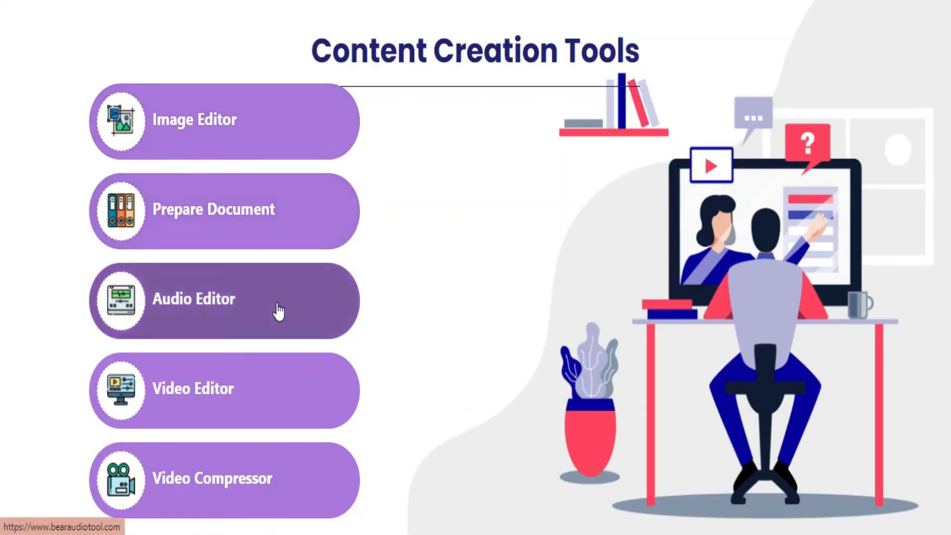
click(280, 148)
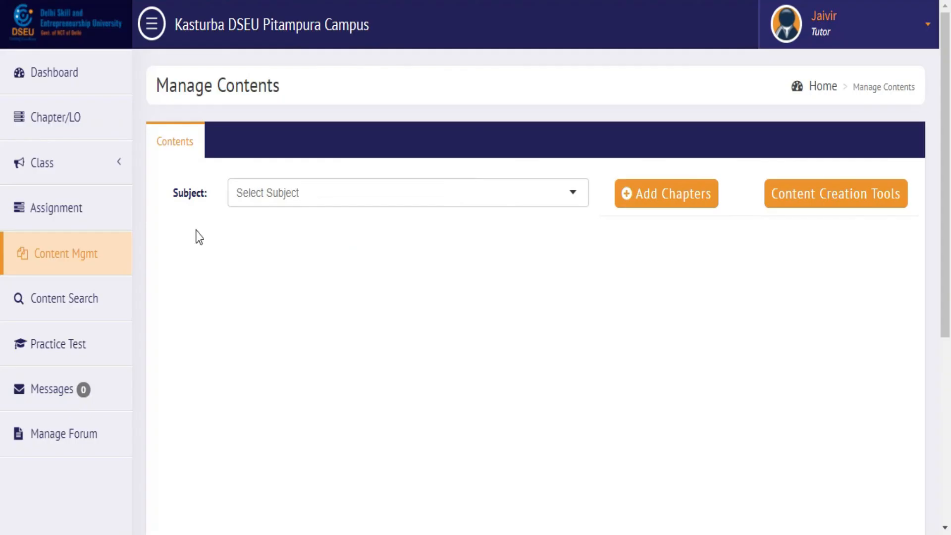
Step: Search content by course BBA-BFSI-1, class BFS-DC102 and subject BFS-DC102
click(89, 308)
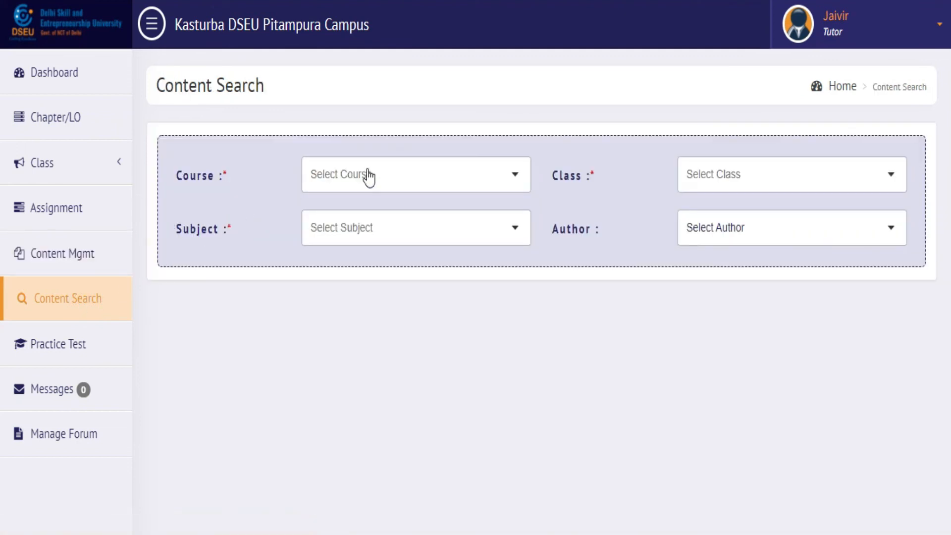
click(368, 176)
click(365, 211)
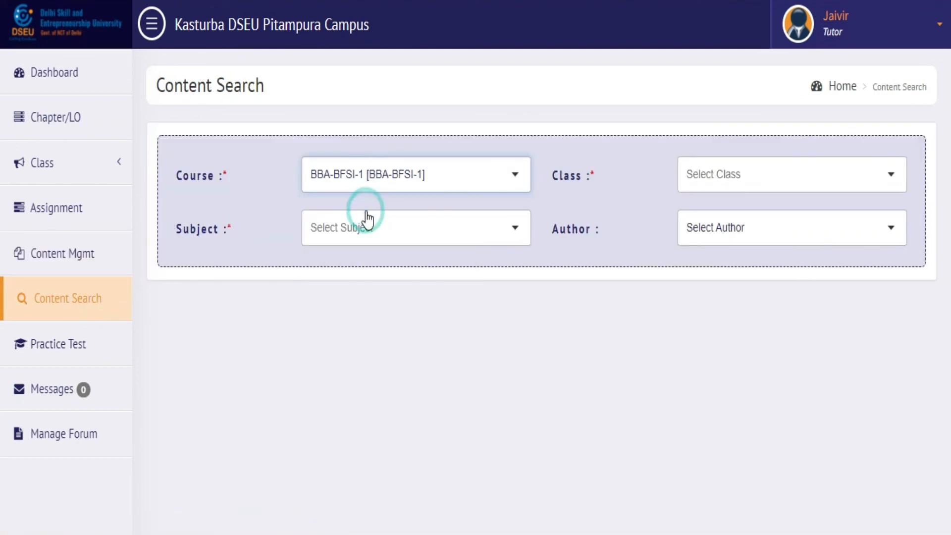
click(703, 179)
click(718, 224)
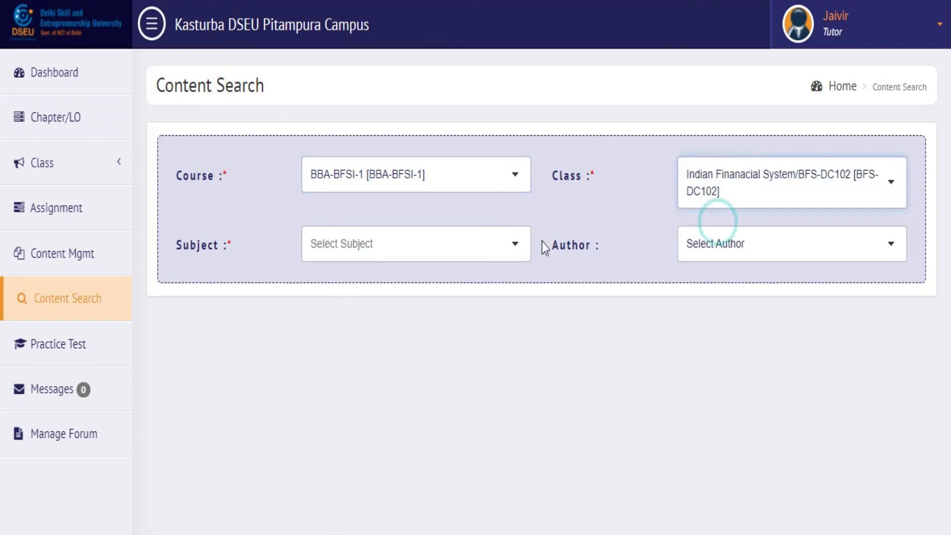
click(480, 247)
click(416, 289)
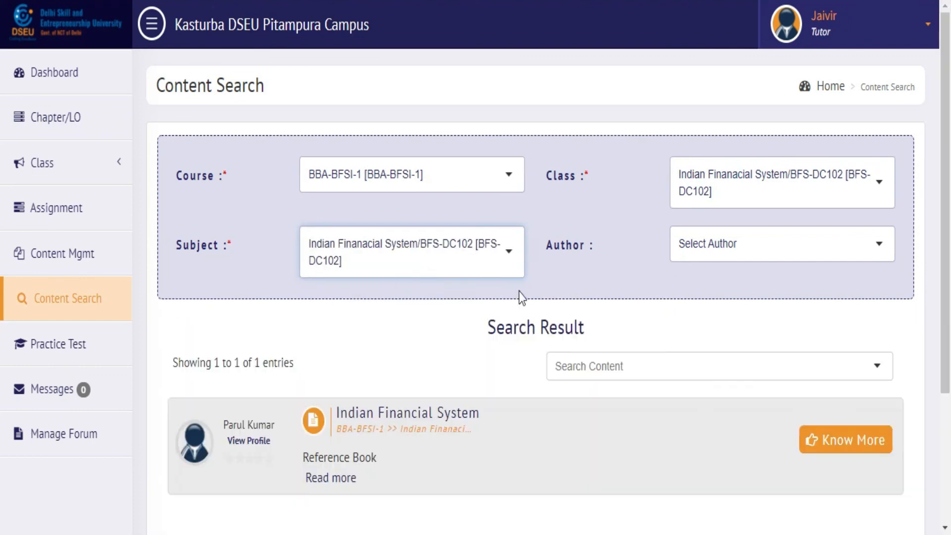
Step: Review the Indian Financial System result's author and open its file details
drag(944, 131, 466, 351)
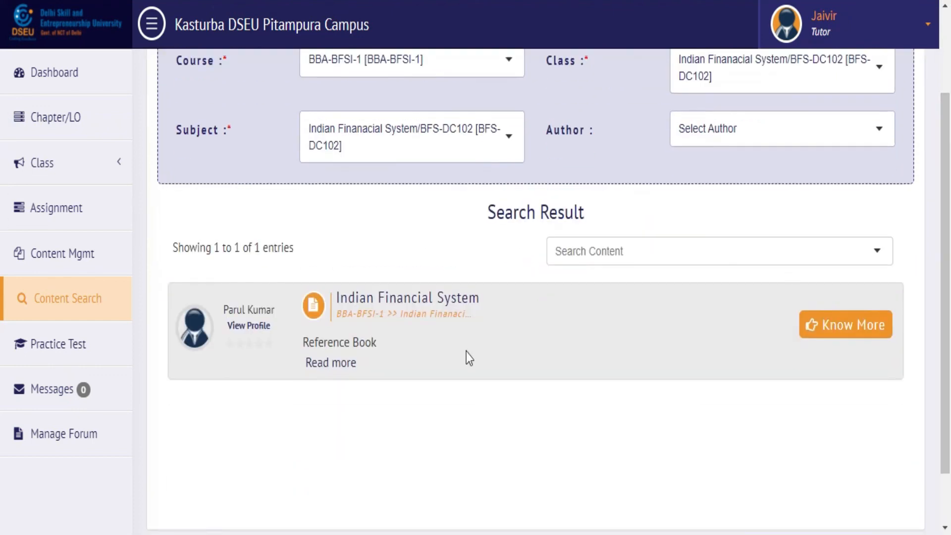
drag(275, 330, 222, 314)
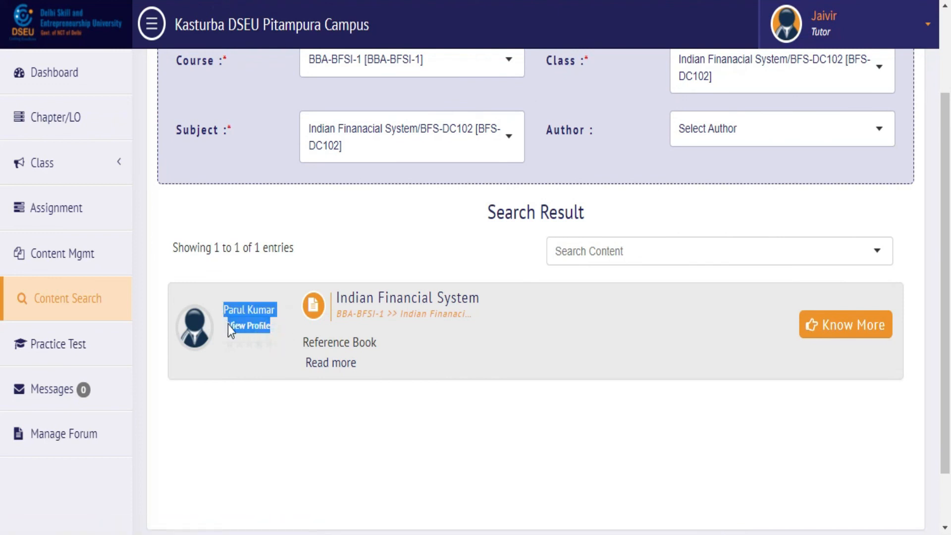
click(251, 360)
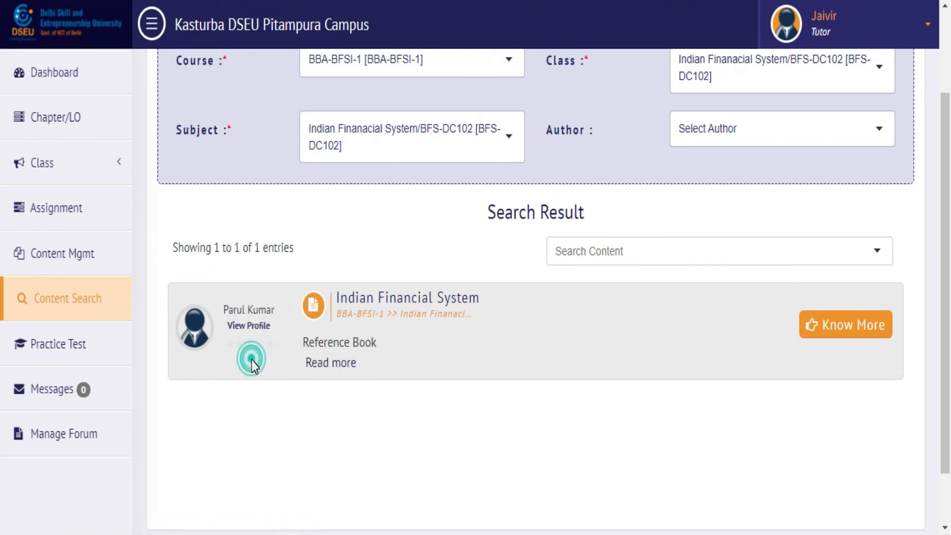
click(842, 327)
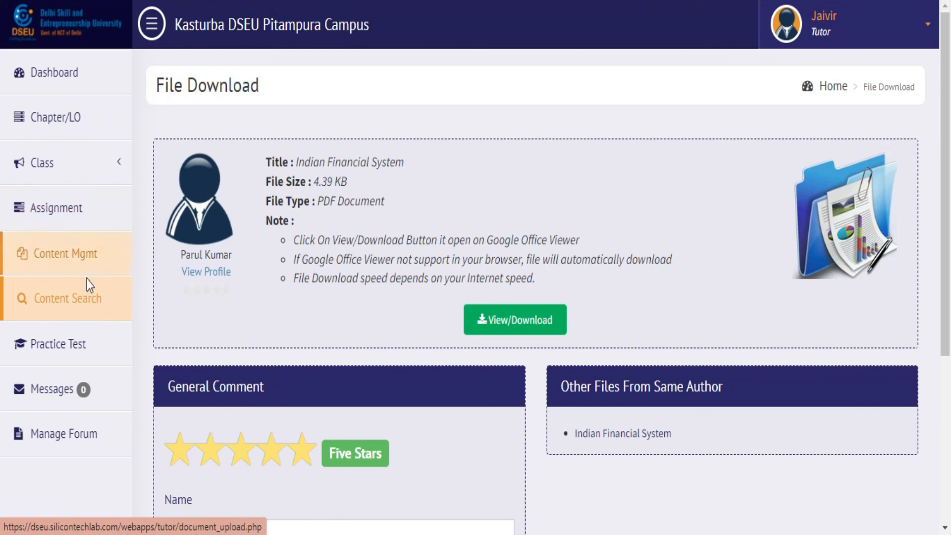
Step: Go to the Chapter/LO management page from the sidebar
click(109, 117)
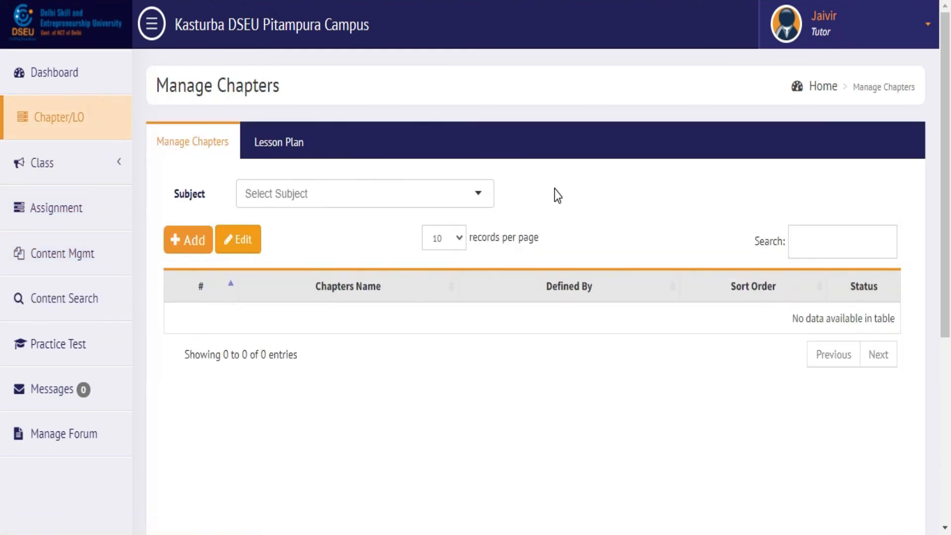